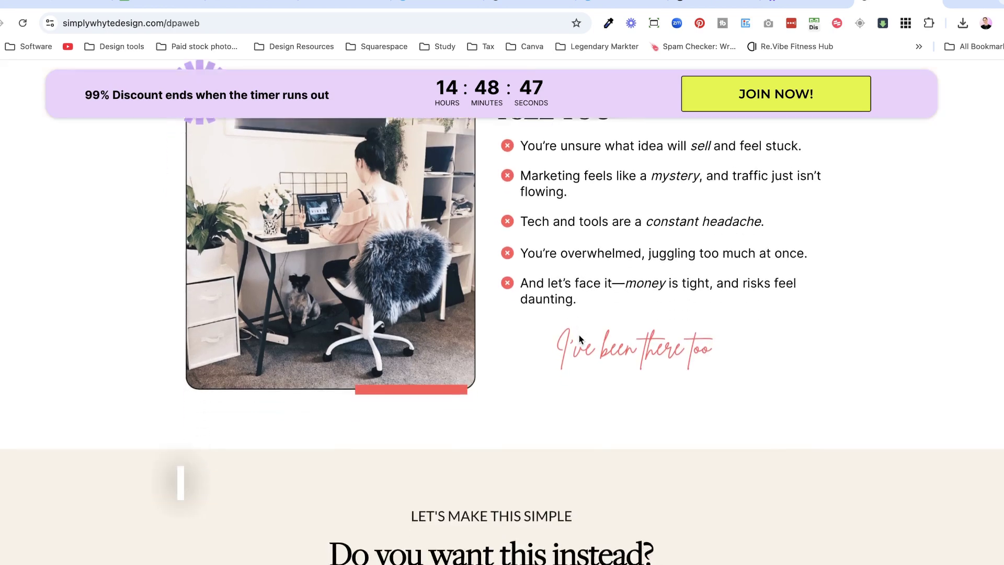
Look through the Digital Product Academy sales page, from the problem list to the breakdown of what is inside.
scroll(579, 335, down, 15)
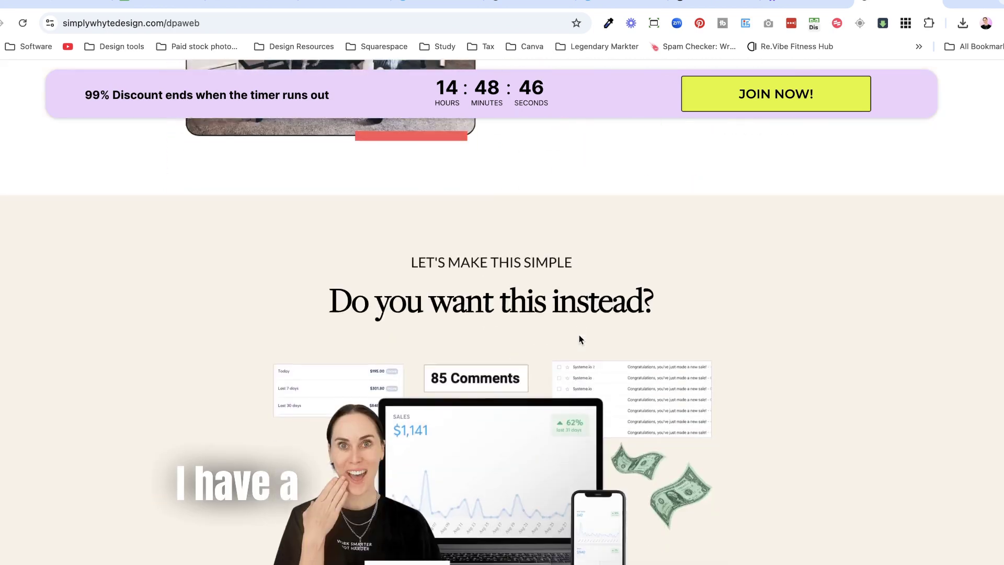
scroll(579, 337, down, 15)
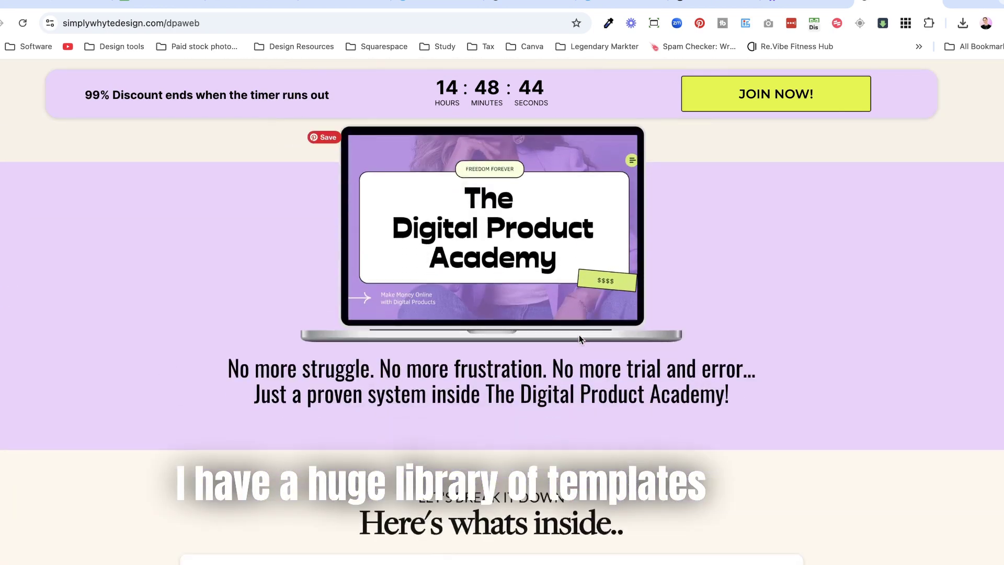
scroll(580, 335, down, 9)
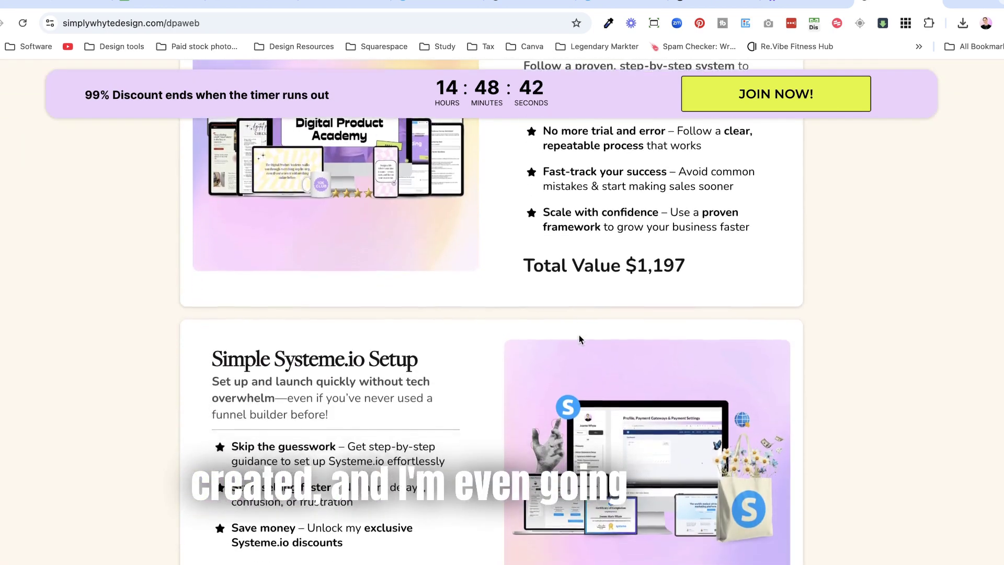
scroll(579, 334, down, 13)
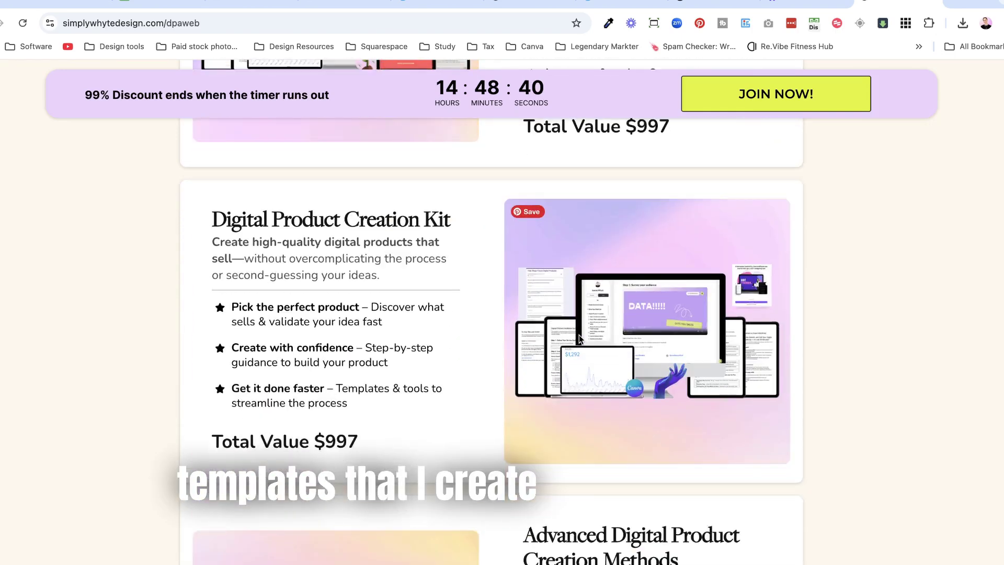
scroll(579, 335, down, 2)
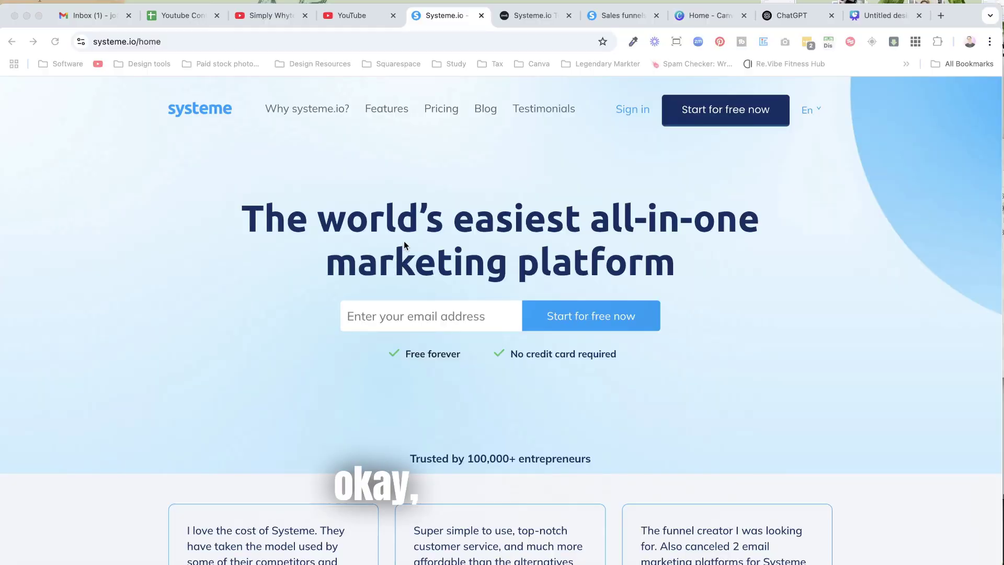
Open the Systeme.io pricing page and examine the comparison of the Free, Startup, Webinar and Unlimited plans.
scroll(403, 241, down, 1)
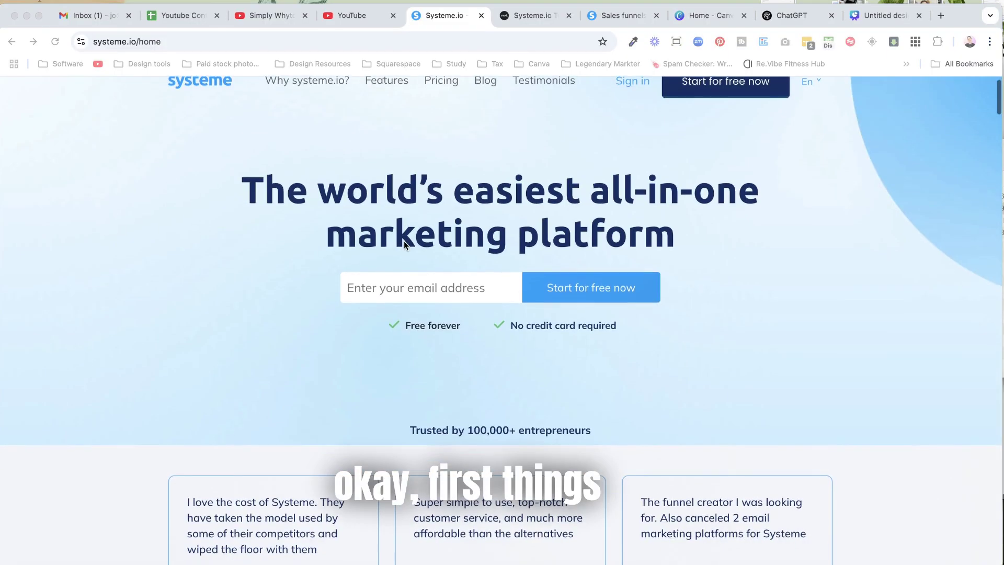
scroll(404, 240, up, 1)
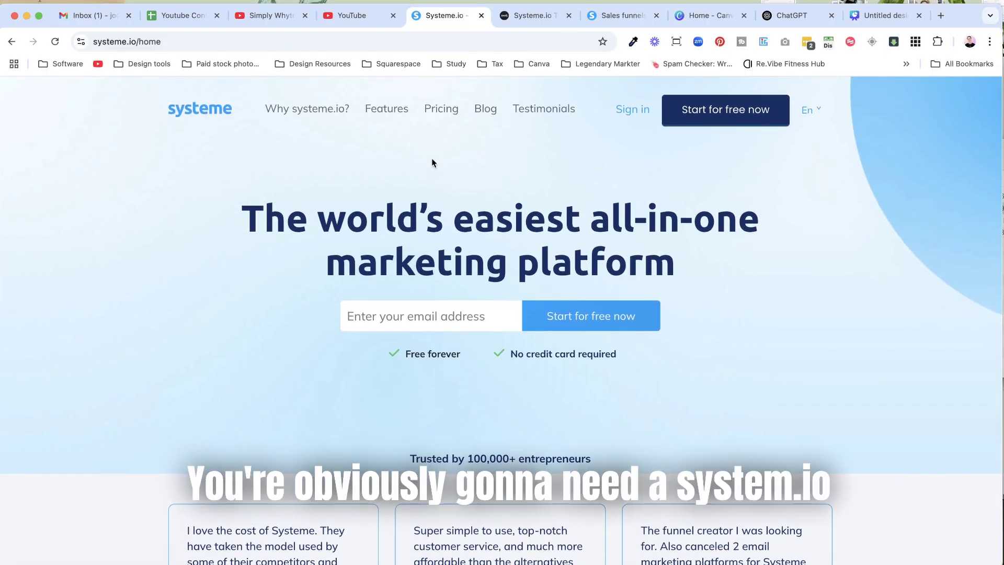
click(448, 115)
scroll(125, 321, down, 3)
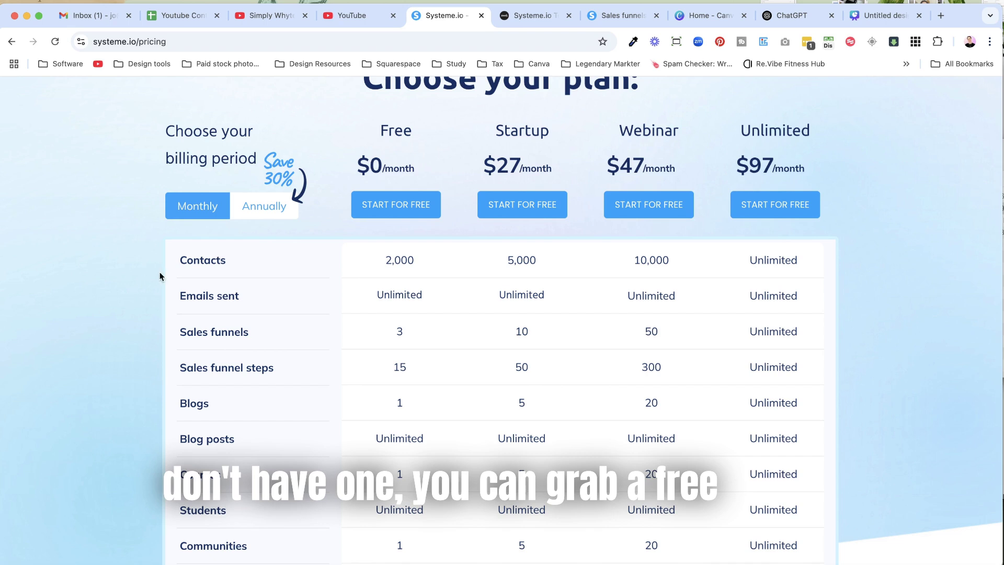
scroll(345, 311, down, 1)
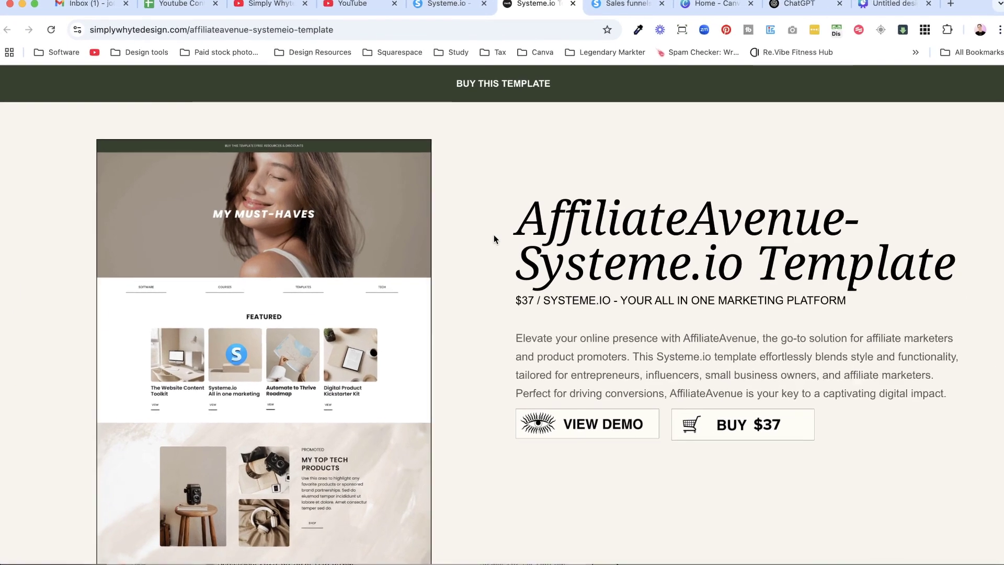
Review the AffiliateAvenue template sales page, including its preview video, included items and Systeme.io benefits, and return to its start.
scroll(494, 235, down, 3)
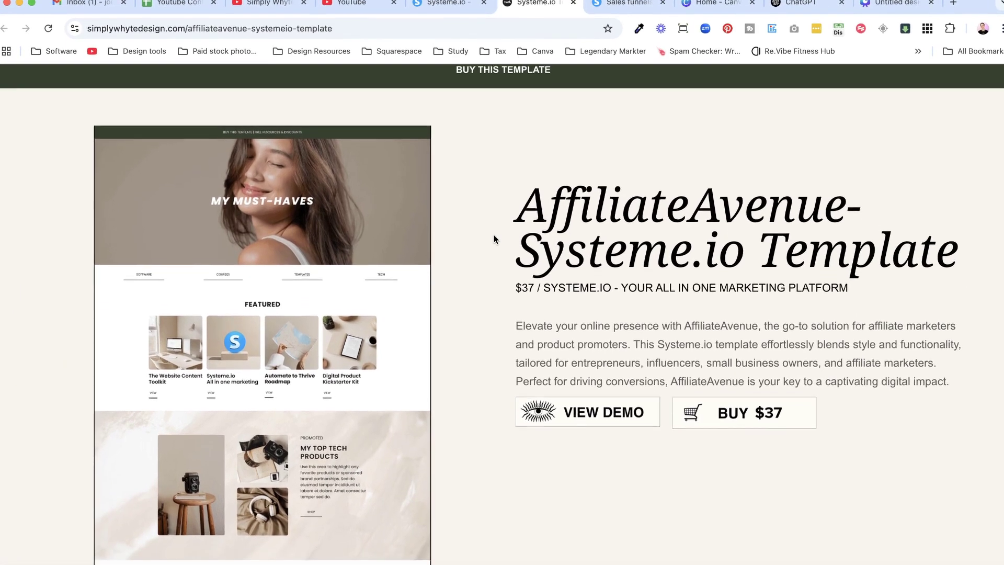
scroll(494, 239, down, 10)
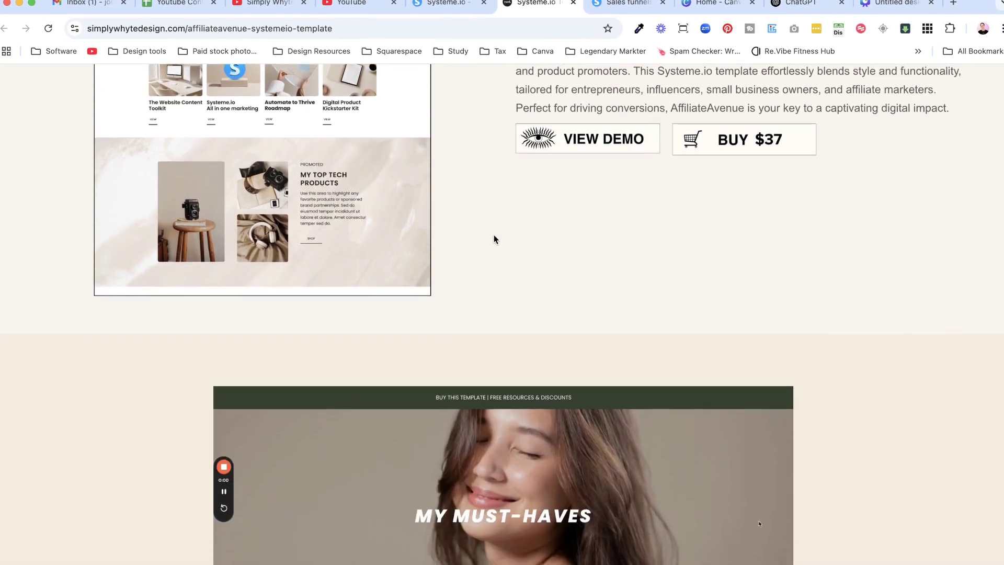
scroll(494, 239, down, 18)
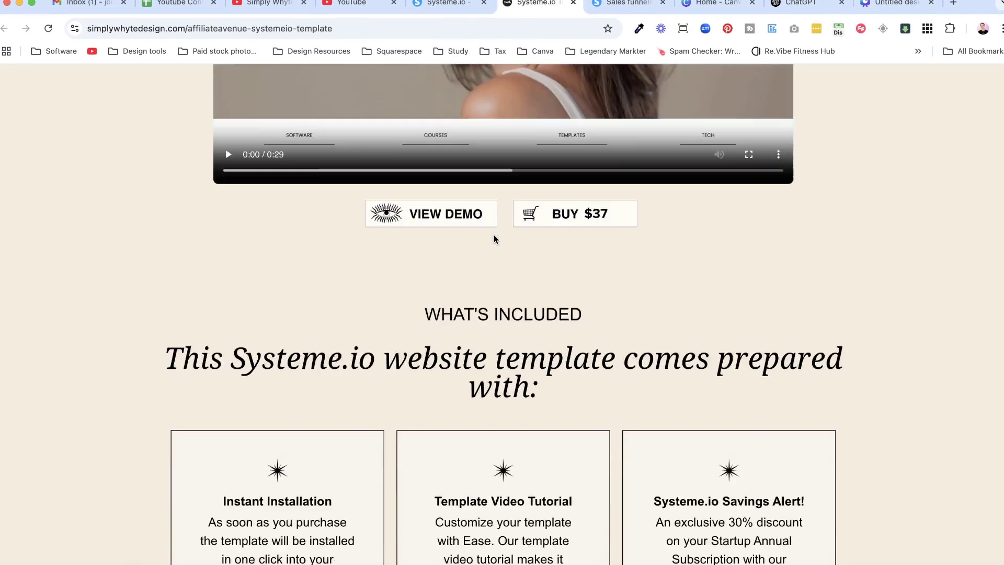
scroll(494, 238, down, 15)
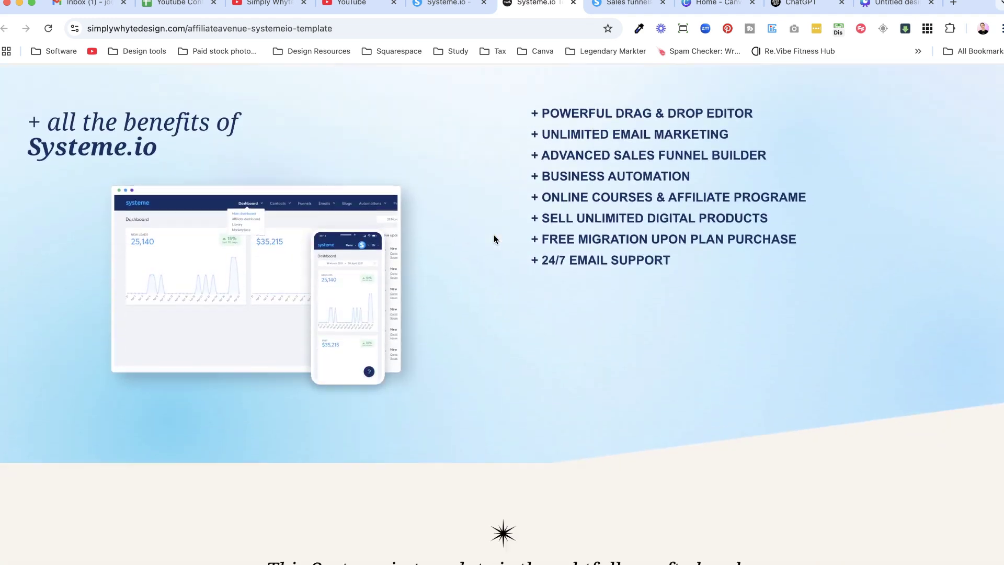
scroll(495, 241, up, 20)
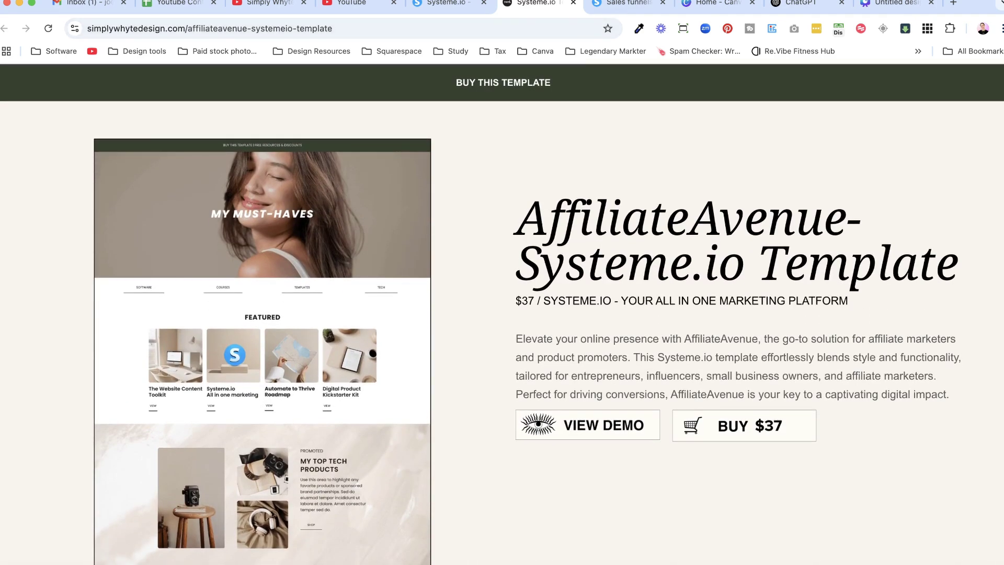
Switch to the Canva home page and from there to ChatGPT.
click(708, 3)
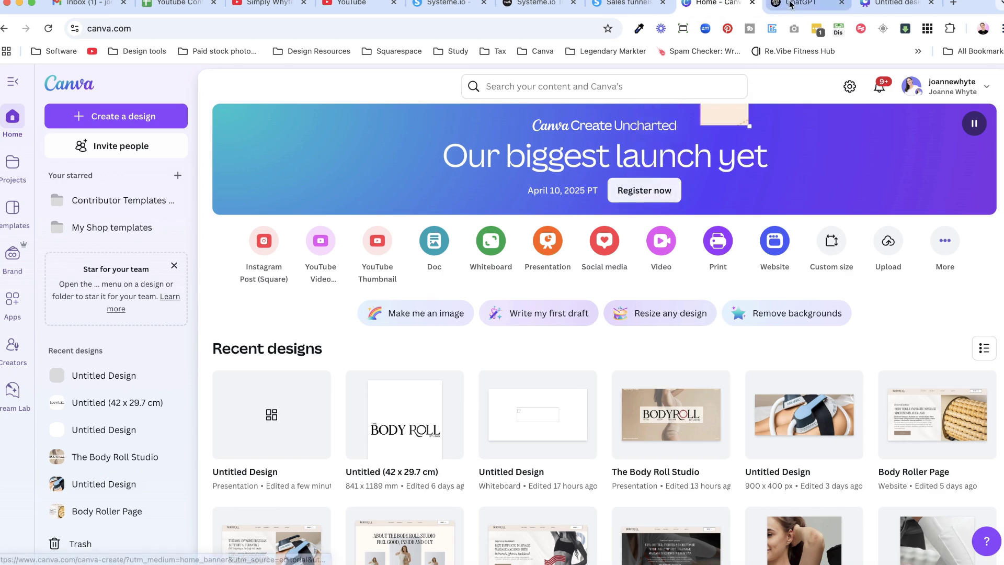
click(792, 3)
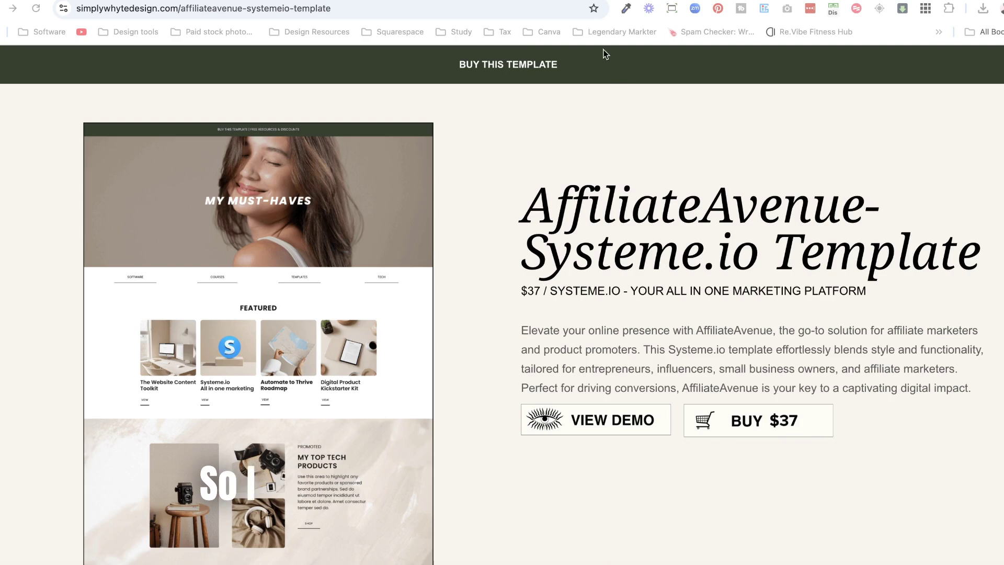
Open the sales page's BUY THIS TEMPLATE link in a new tab and switch to the order form.
right_click(536, 71)
click(547, 74)
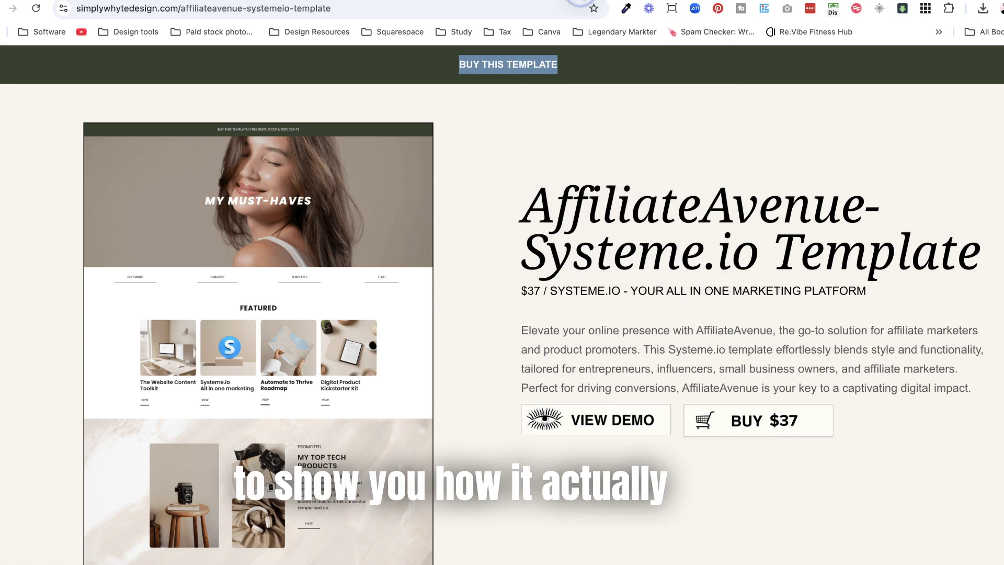
key(ctrl+Tab)
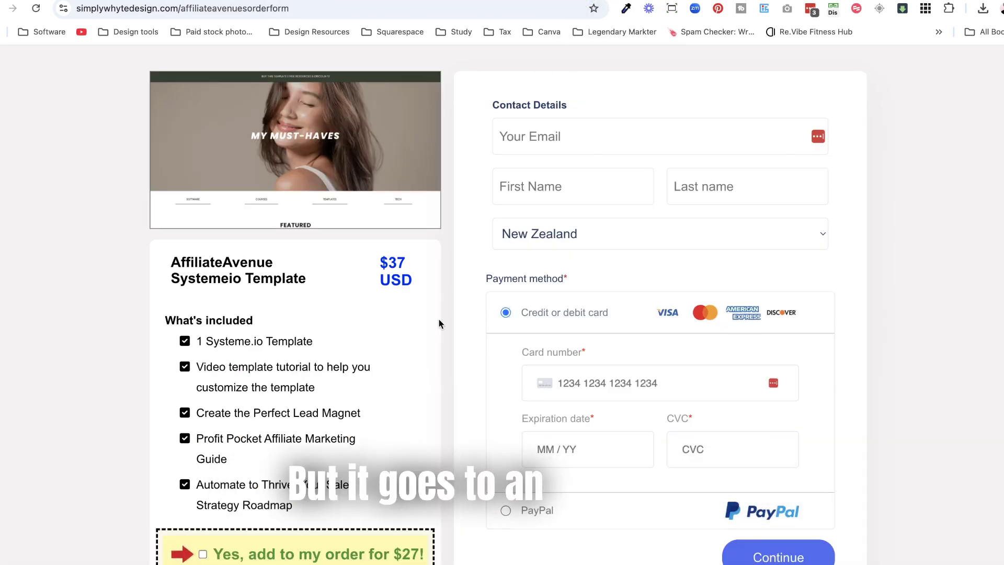
key(ctrl+shift+Tab)
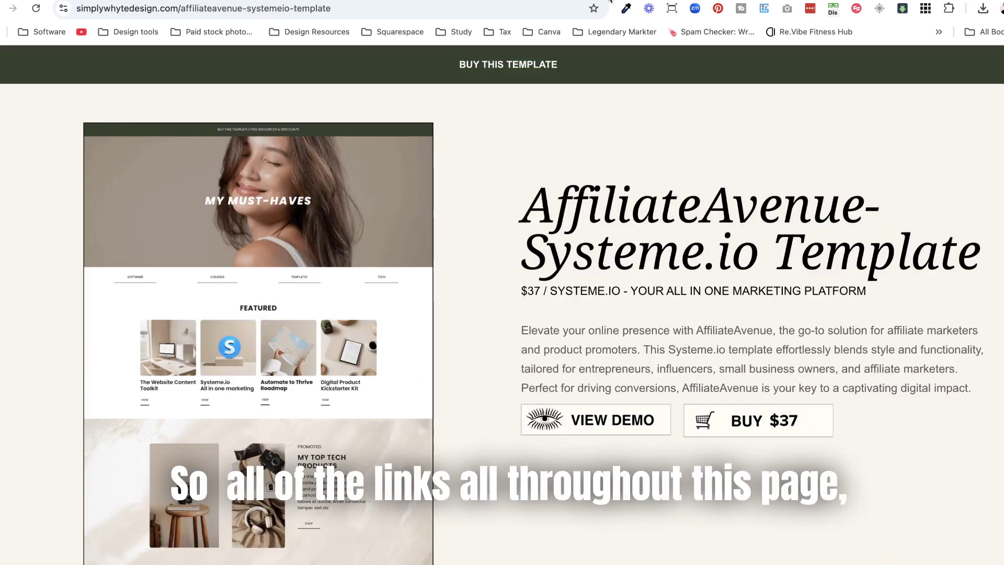
key(ctrl+Tab)
click(680, 243)
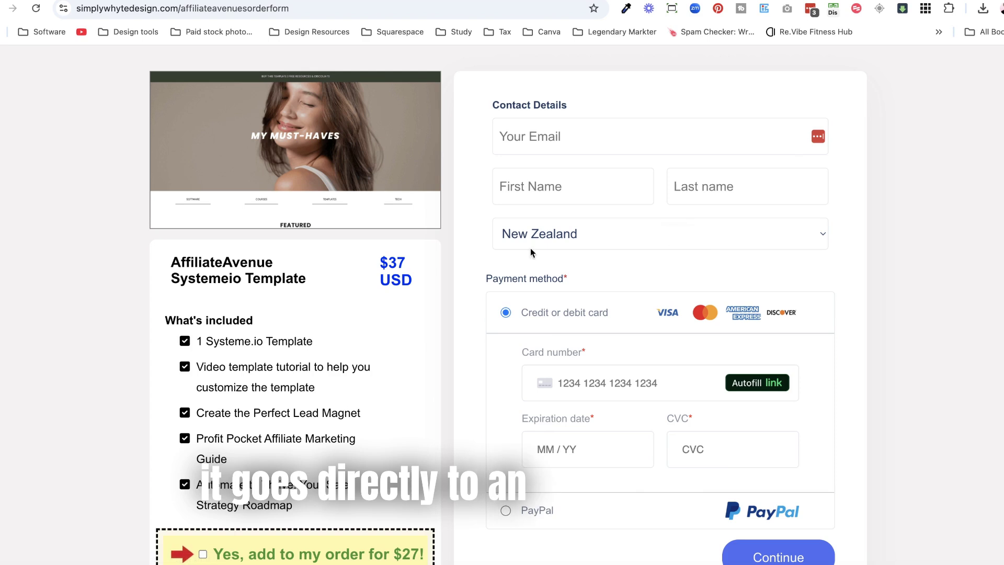
Examine the AffiliateAvenue order form's included items, order bump, discount code field and payment section.
scroll(385, 307, down, 1)
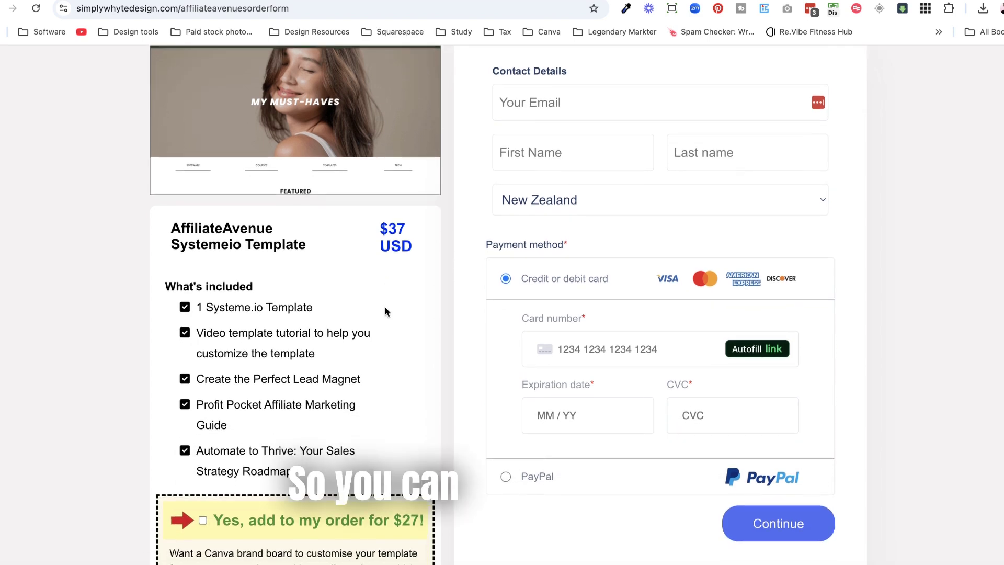
scroll(316, 338, down, 3)
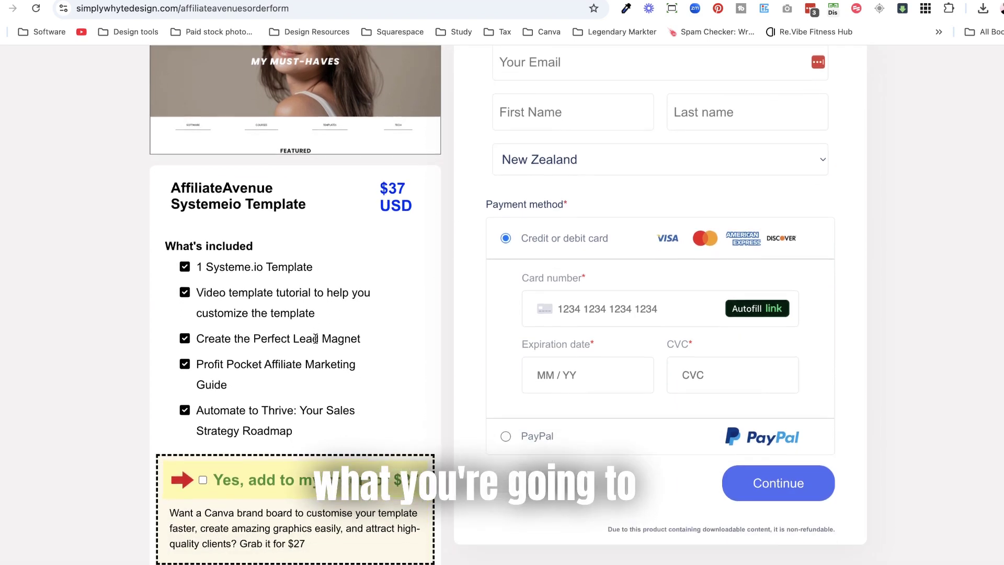
scroll(315, 343, down, 3)
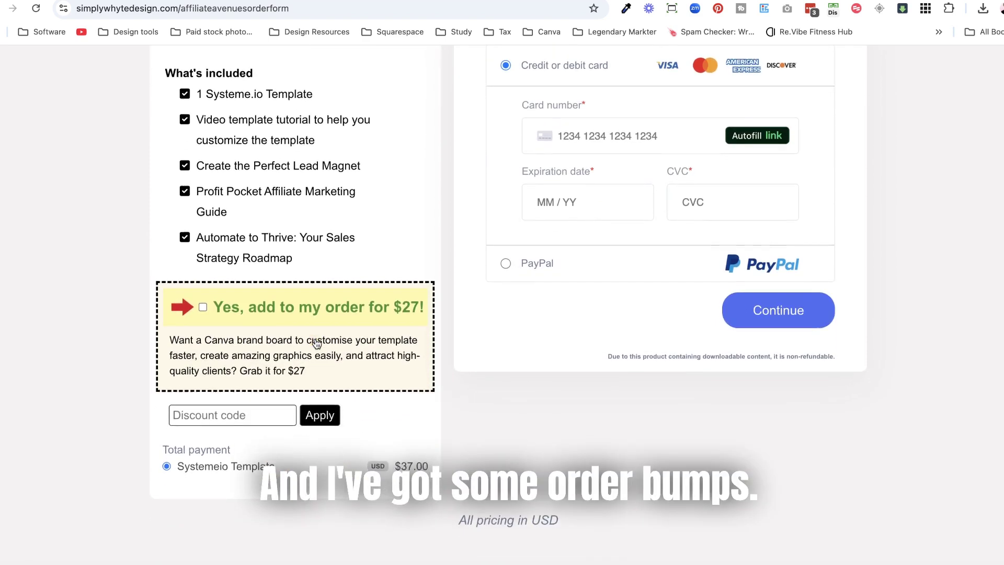
scroll(314, 342, up, 2)
scroll(315, 339, up, 5)
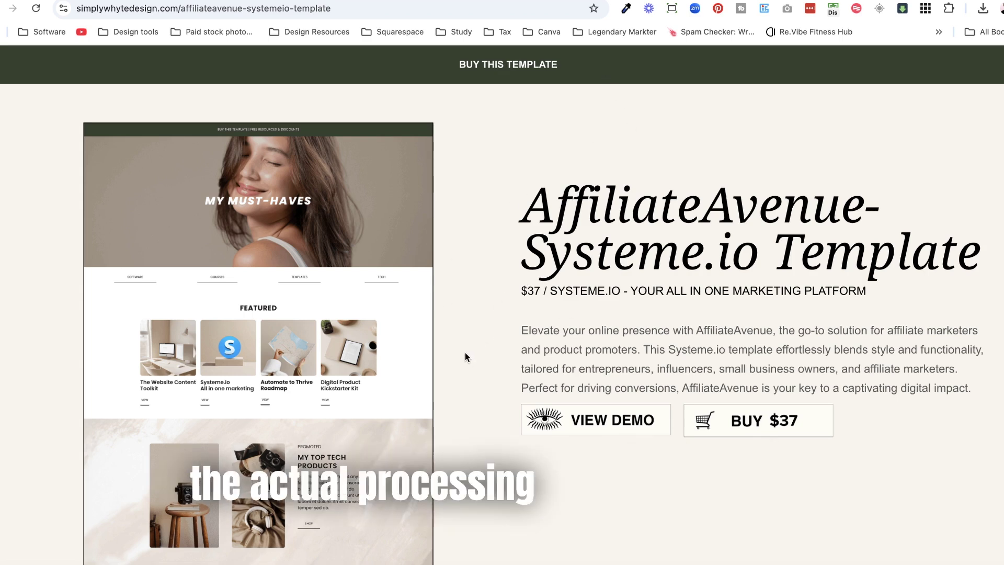
Play the scroll-through preview video on the AffiliateAvenue sales page and pause it.
scroll(466, 353, down, 2)
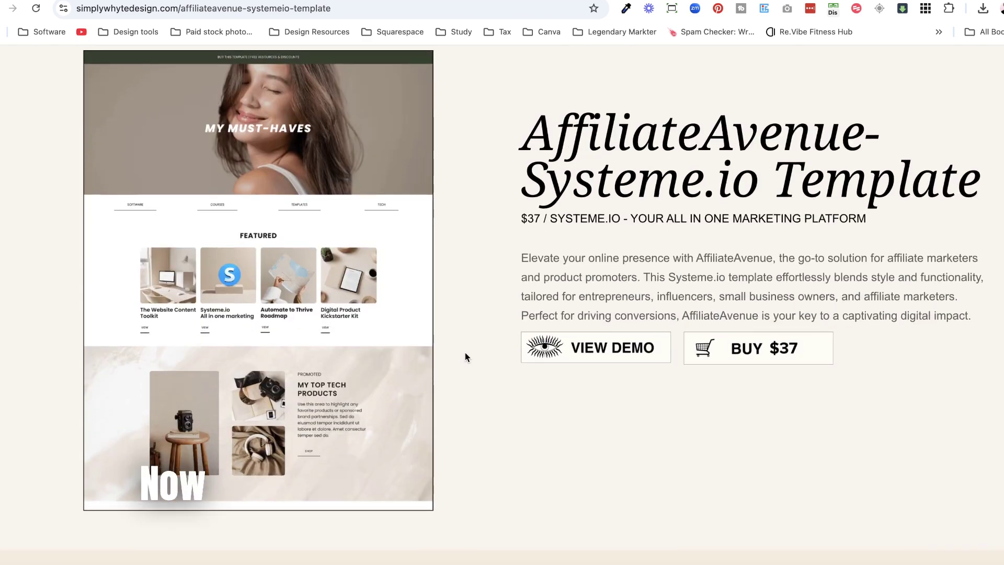
scroll(466, 357, down, 4)
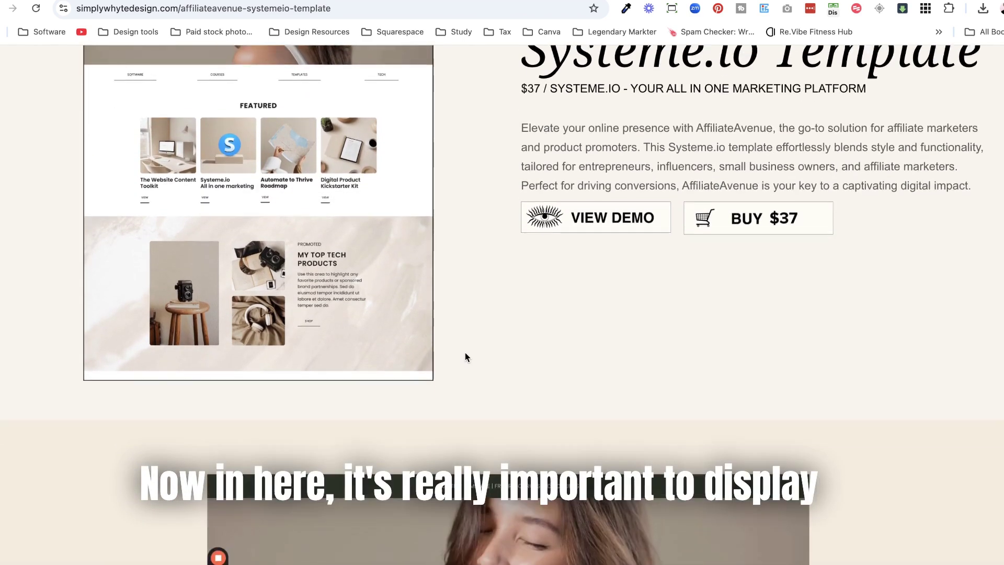
scroll(466, 358, down, 1)
scroll(167, 389, down, 2)
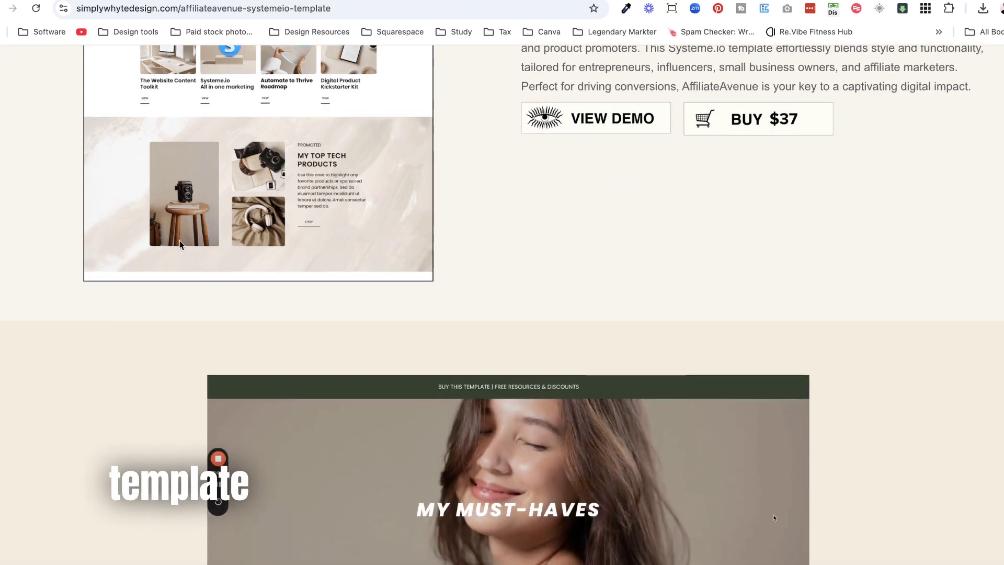
scroll(192, 229, down, 9)
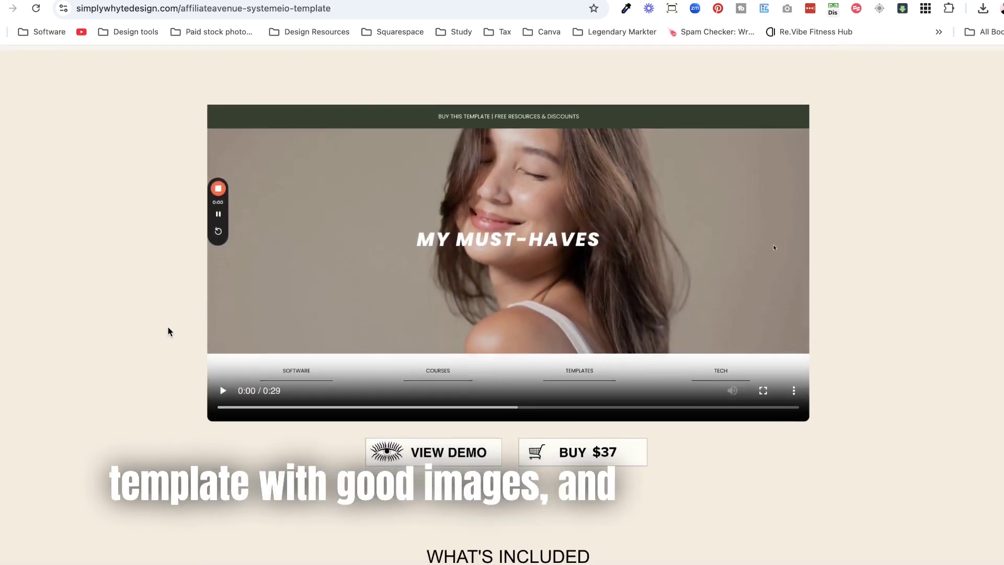
click(222, 354)
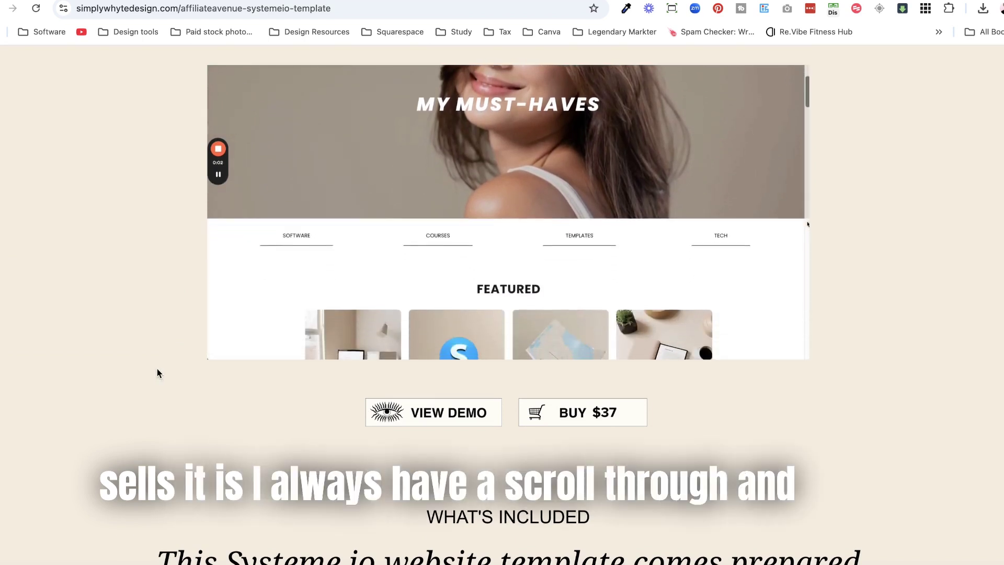
scroll(157, 368, up, 1)
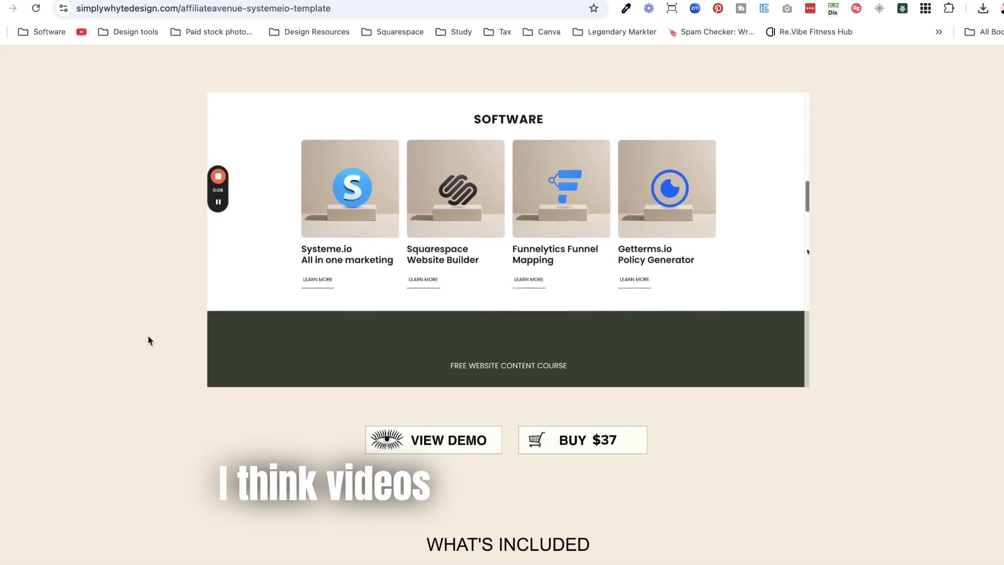
click(223, 378)
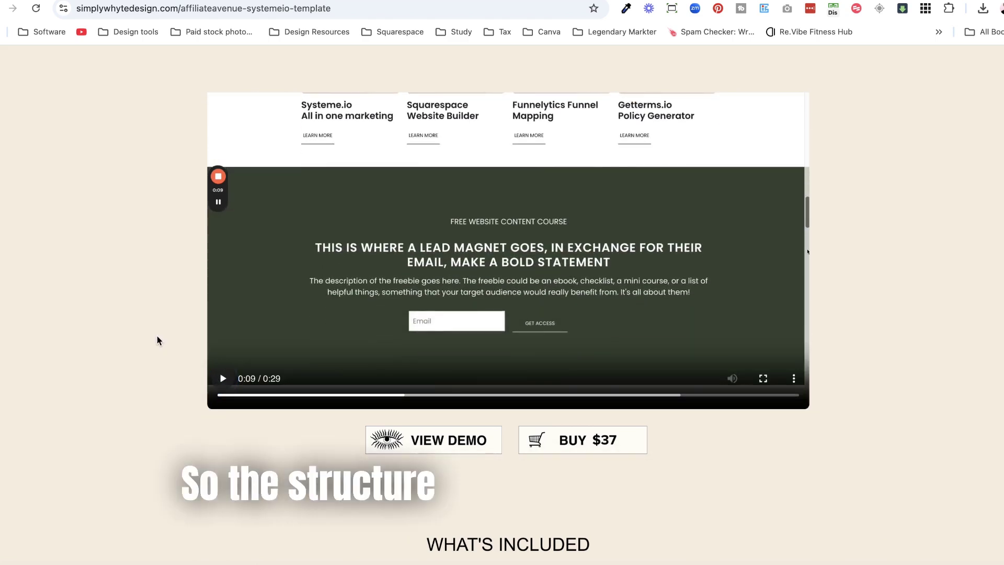
Open the template's live demo from the sales page in a new tab and look through it to the Software section.
scroll(158, 340, down, 4)
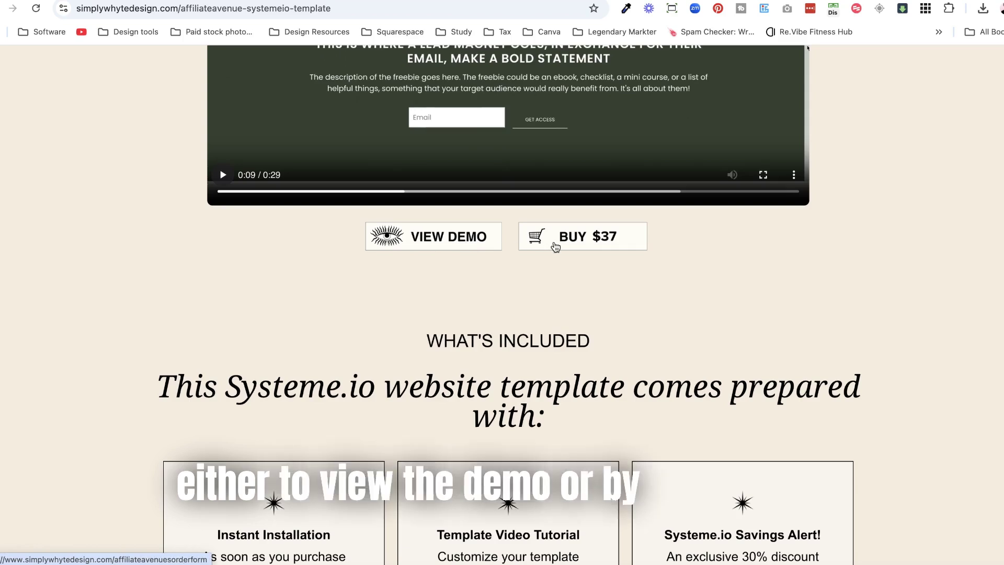
right_click(443, 242)
click(464, 235)
click(464, 234)
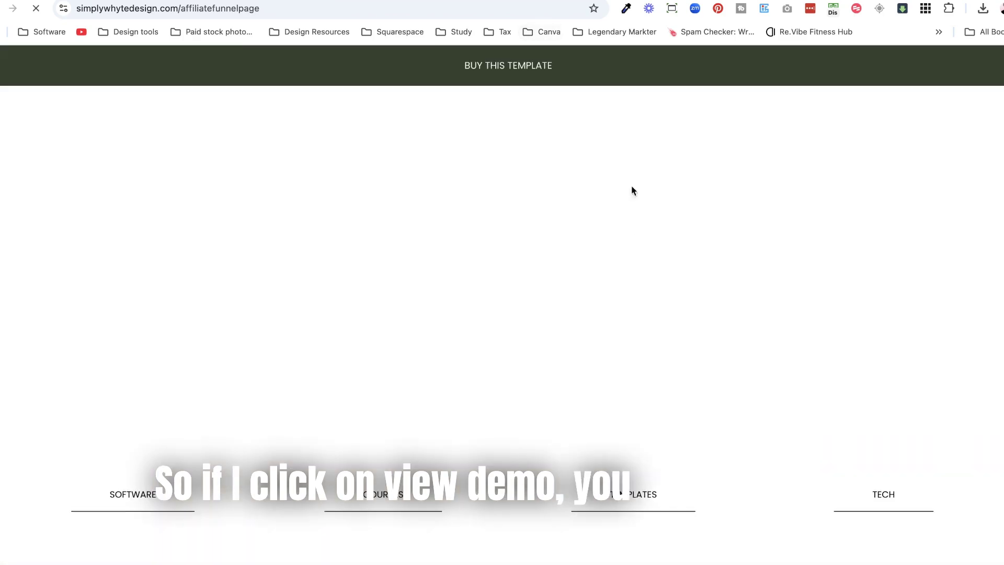
scroll(644, 287, down, 10)
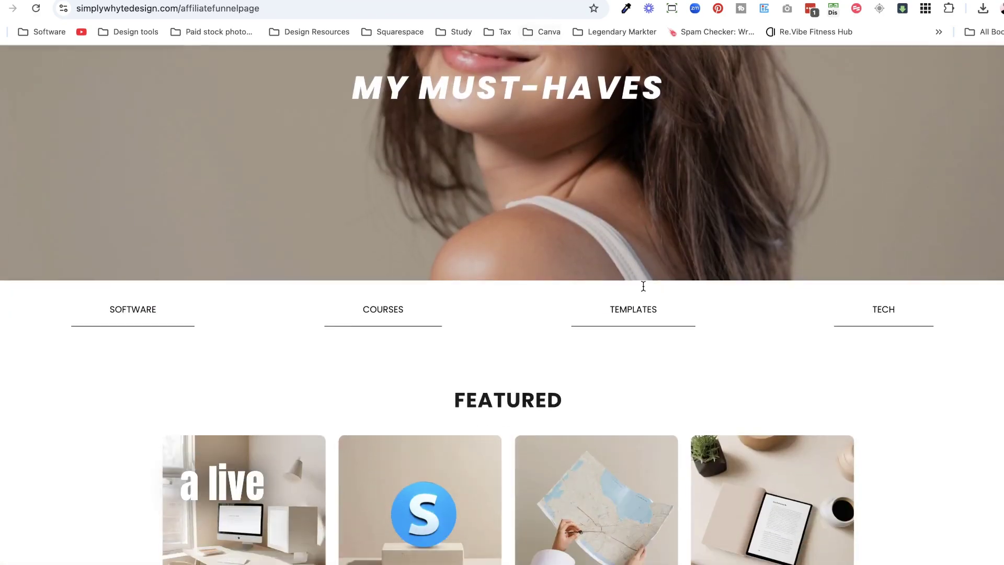
scroll(643, 289, down, 20)
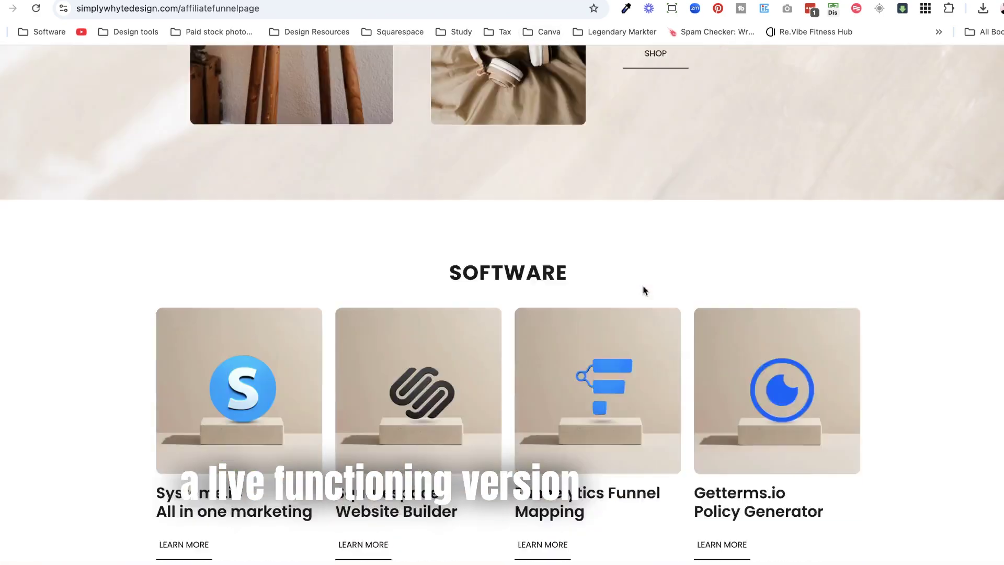
Look through the live demo's Software, product and My Top Tech Products sections, then return to the AffiliateAvenue sales page.
scroll(644, 291, down, 5)
scroll(627, 157, up, 20)
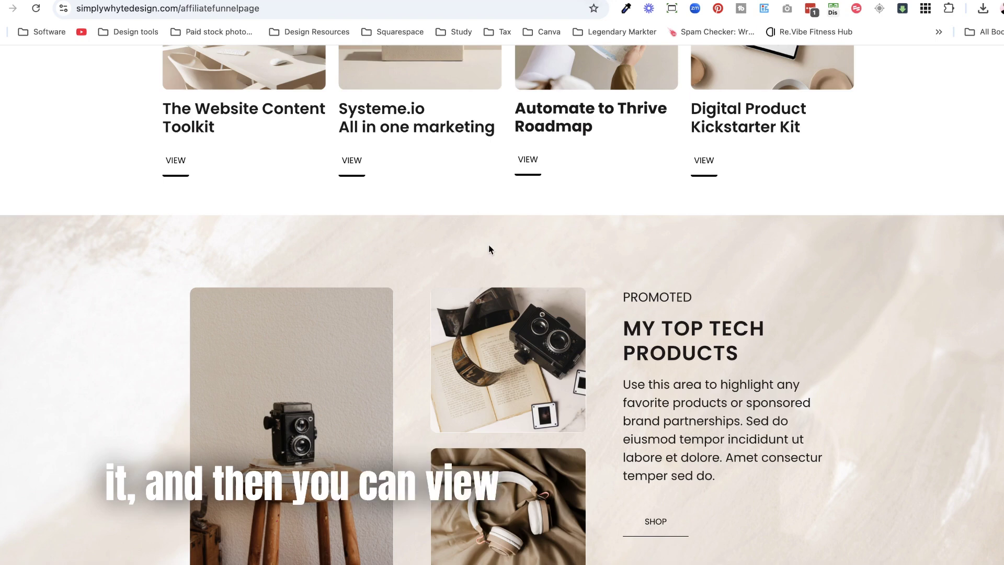
scroll(488, 244, down, 7)
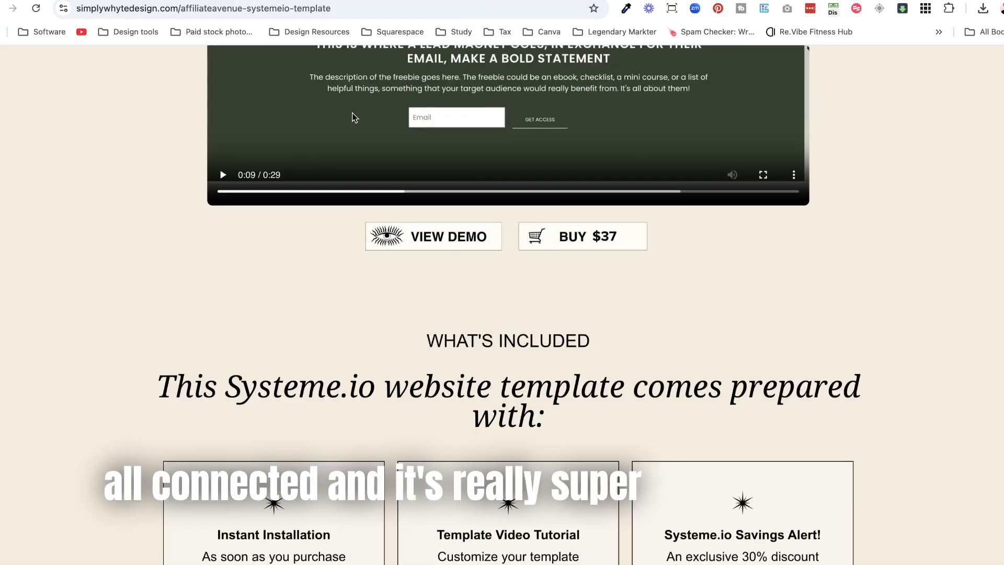
Examine the sales page's What's Included cards, highlighting the Instant Installation text.
scroll(86, 278, down, 5)
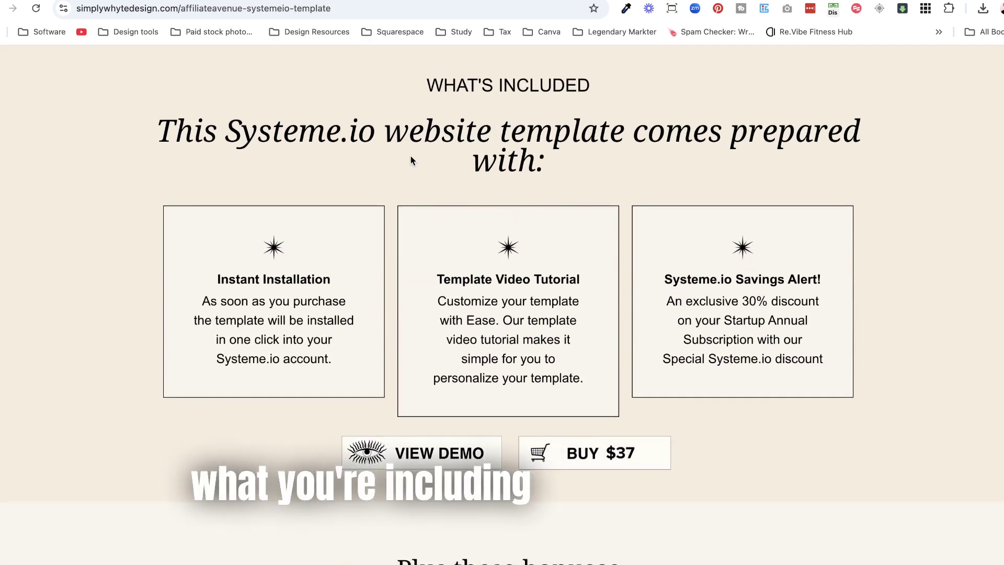
scroll(411, 159, down, 1)
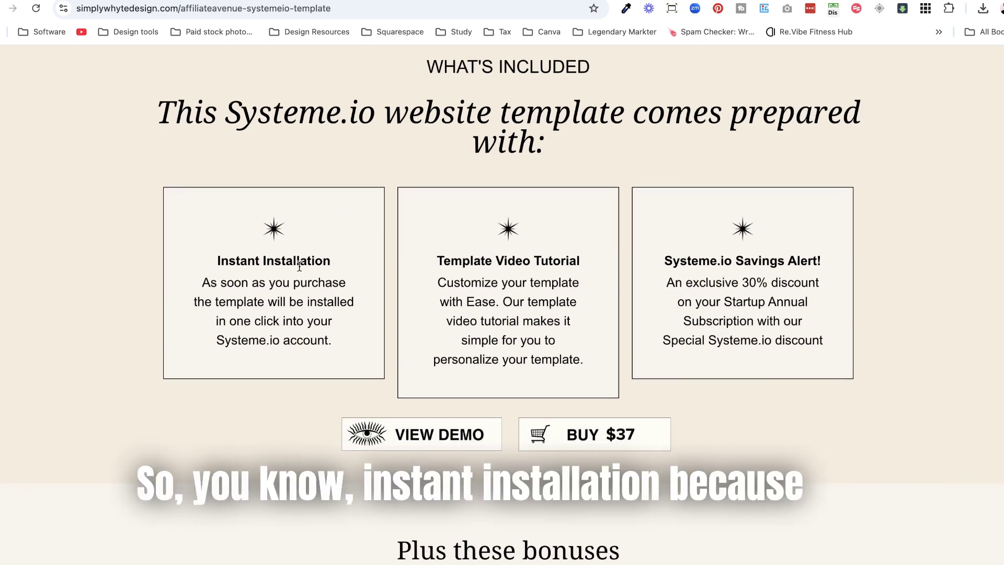
drag(338, 343, 220, 244)
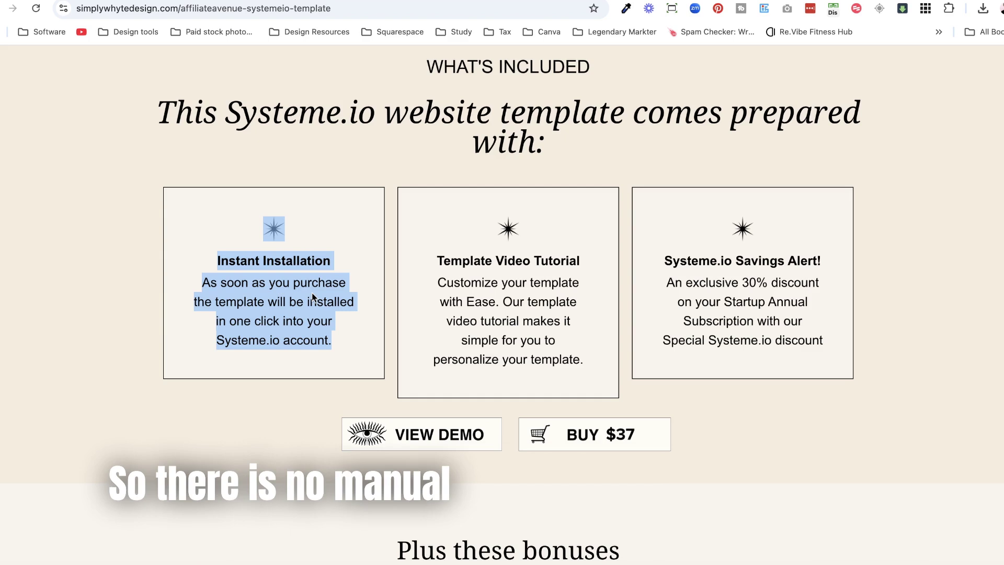
click(316, 334)
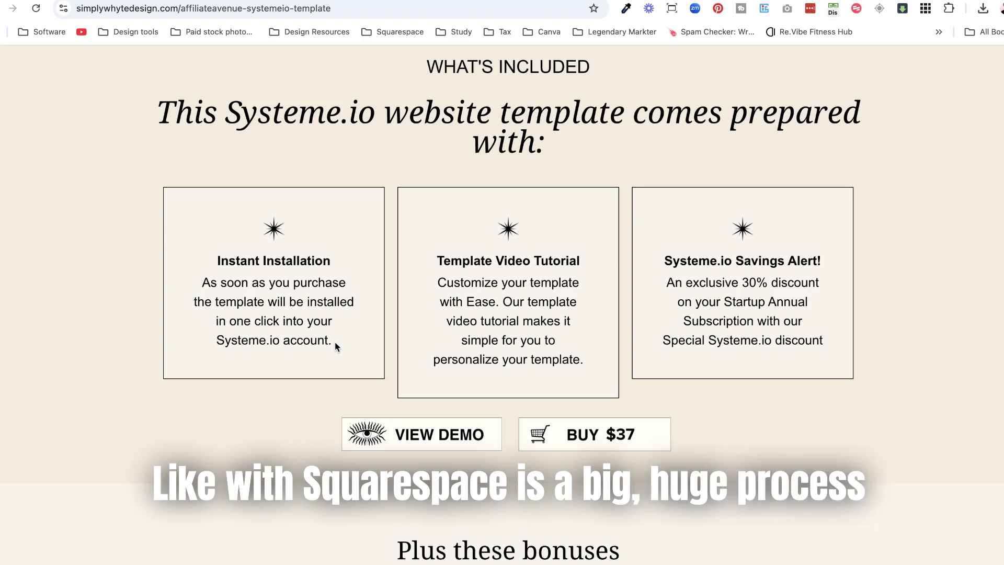
drag(335, 344, 261, 231)
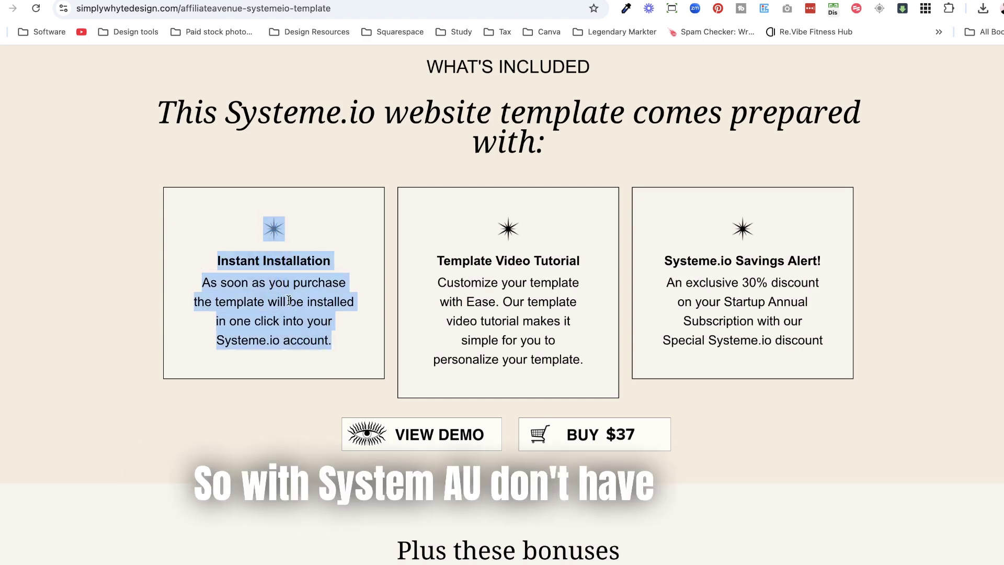
click(718, 310)
scroll(718, 311, down, 2)
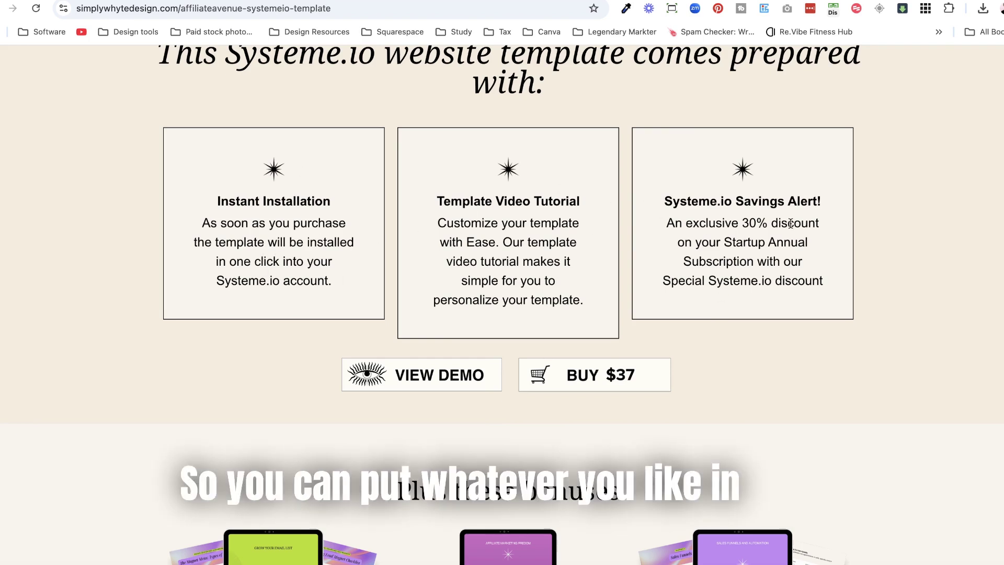
scroll(416, 165, up, 1)
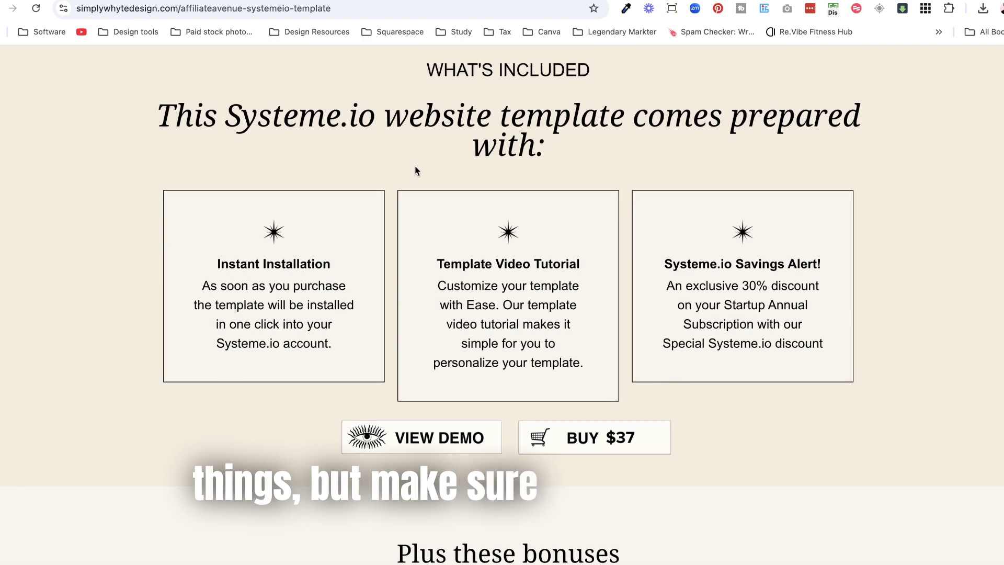
Review the sales page's bonuses, its template introduction and the Systeme.io benefits list.
scroll(310, 316, down, 8)
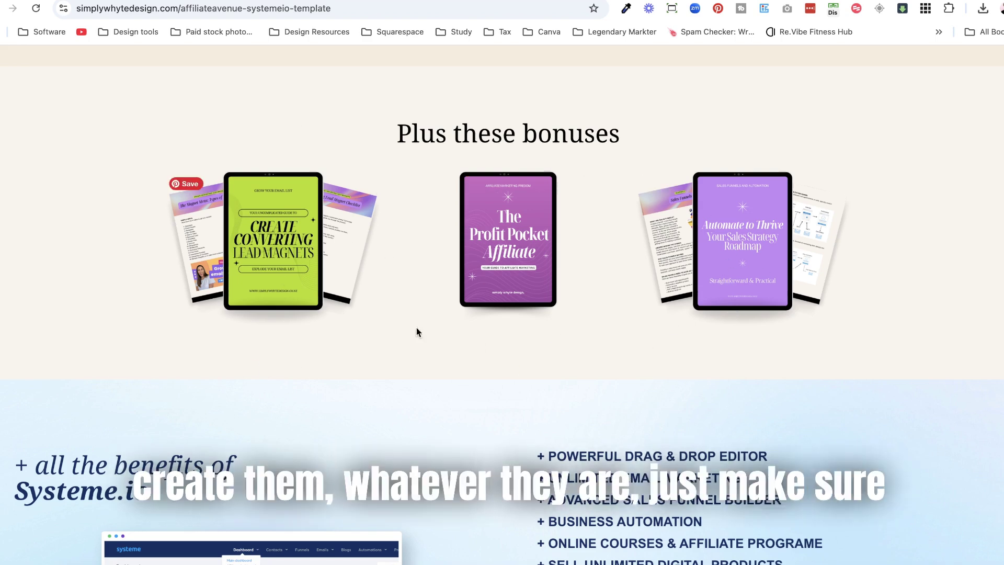
scroll(297, 256, up, 5)
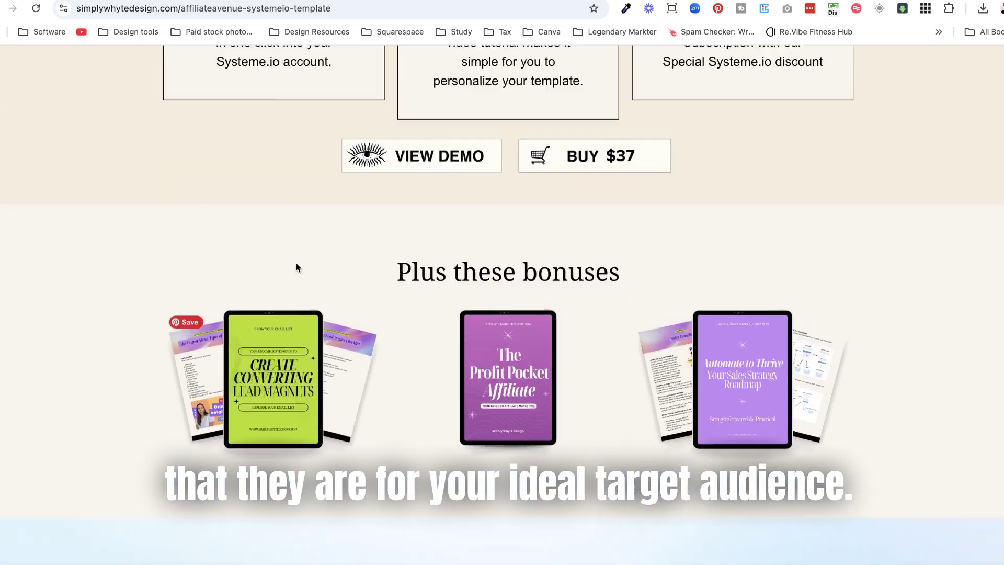
scroll(296, 302, up, 12)
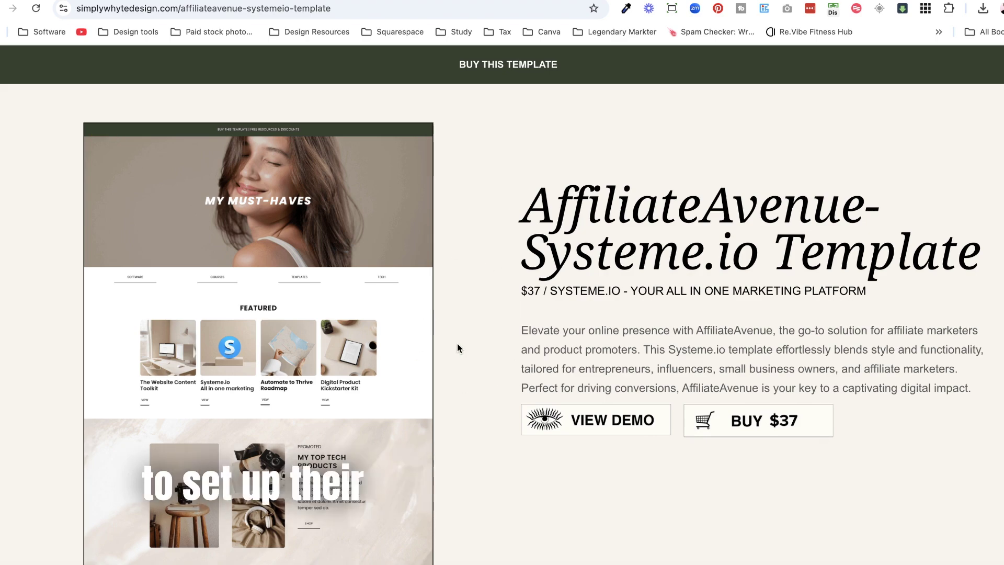
scroll(457, 344, down, 10)
scroll(457, 343, down, 10)
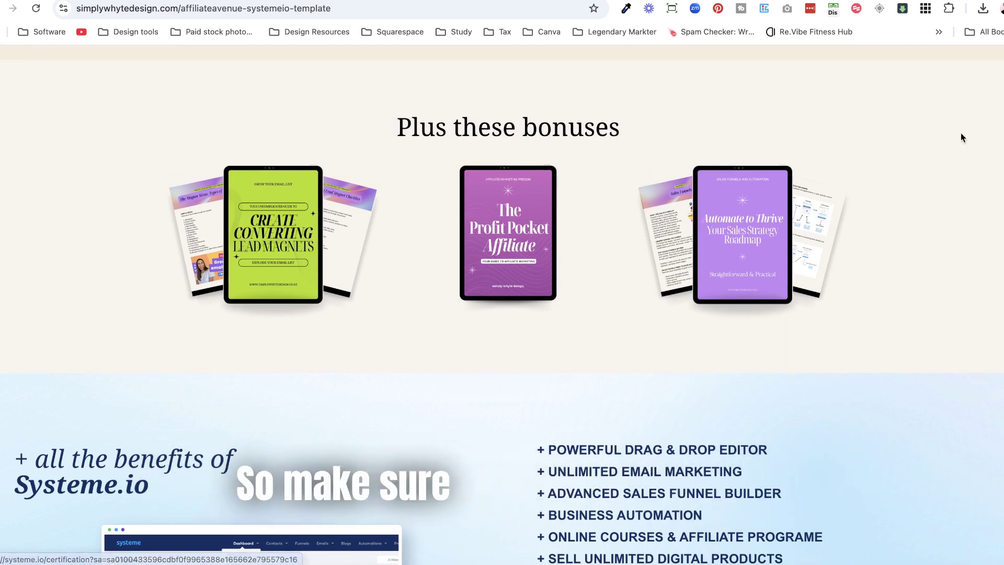
scroll(505, 377, down, 5)
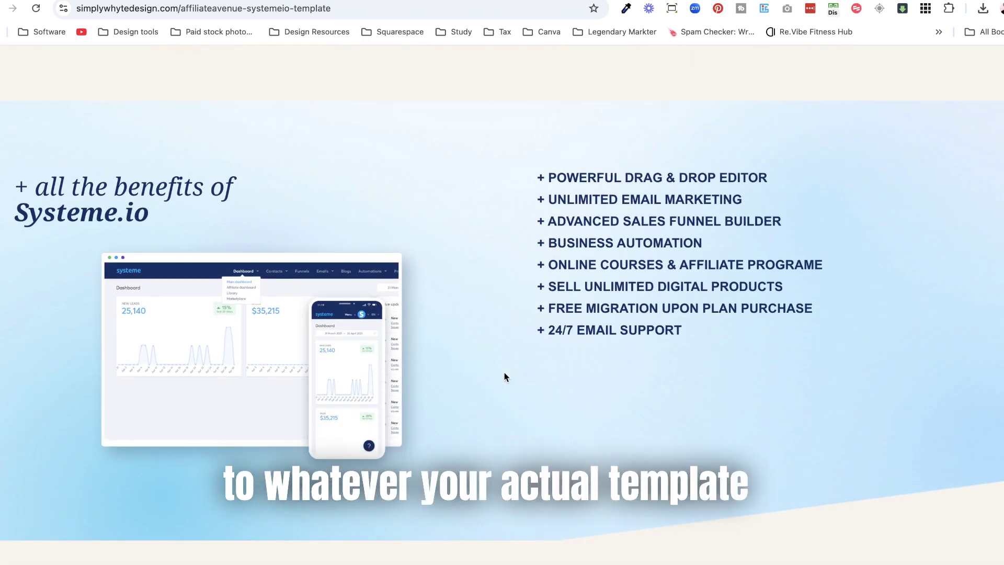
Go to the FAQ section and expand and collapse its questions about prerequisites, extra purchases and customizing the graphics.
scroll(505, 376, down, 1)
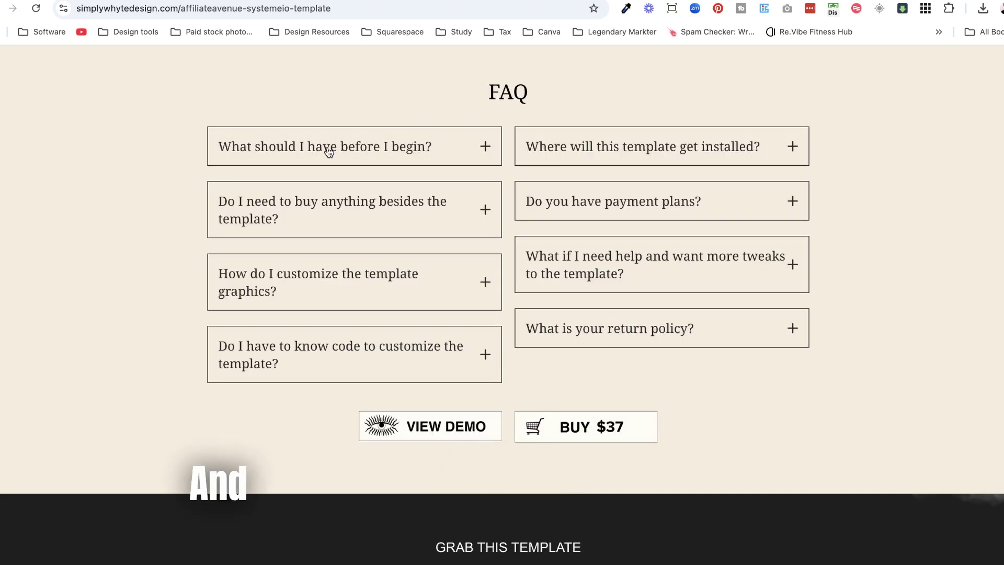
click(329, 151)
click(328, 150)
click(330, 206)
click(330, 207)
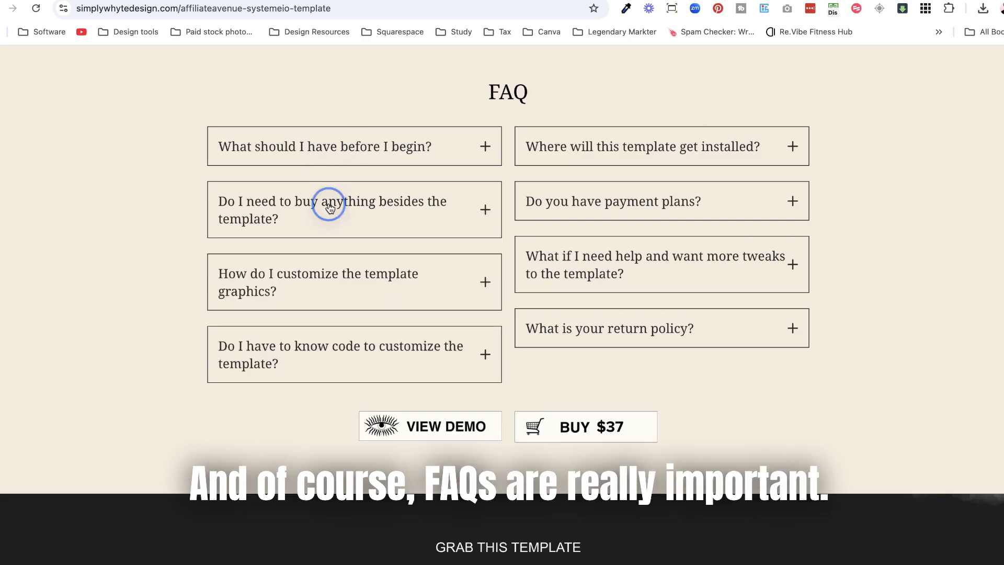
click(333, 279)
click(333, 278)
click(338, 336)
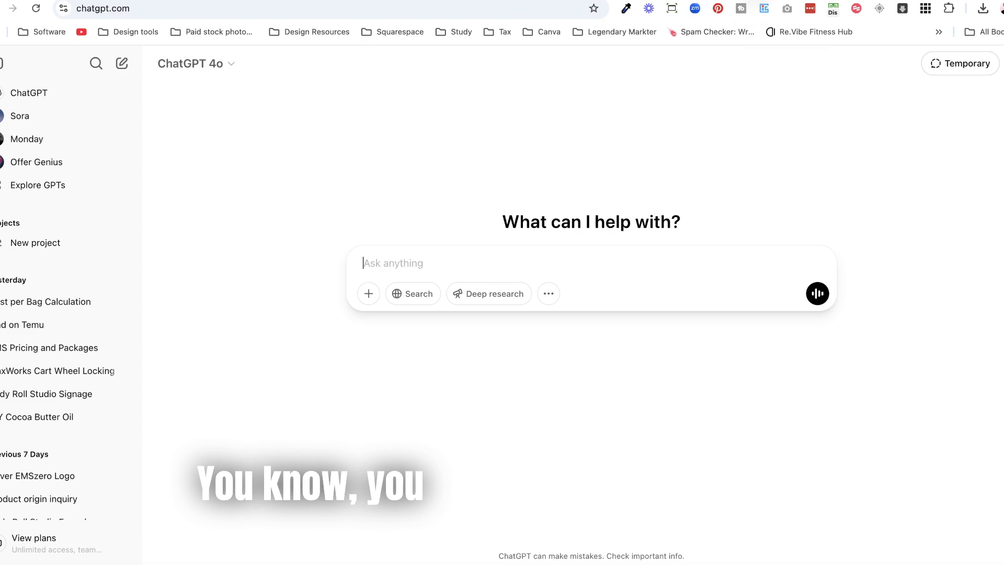
Switch to ChatGPT and draft the prompt "ive create a templte that is for xxxx i need some faq".
click(763, 1)
text(ive create a templte that is for xxxx i need some faq)
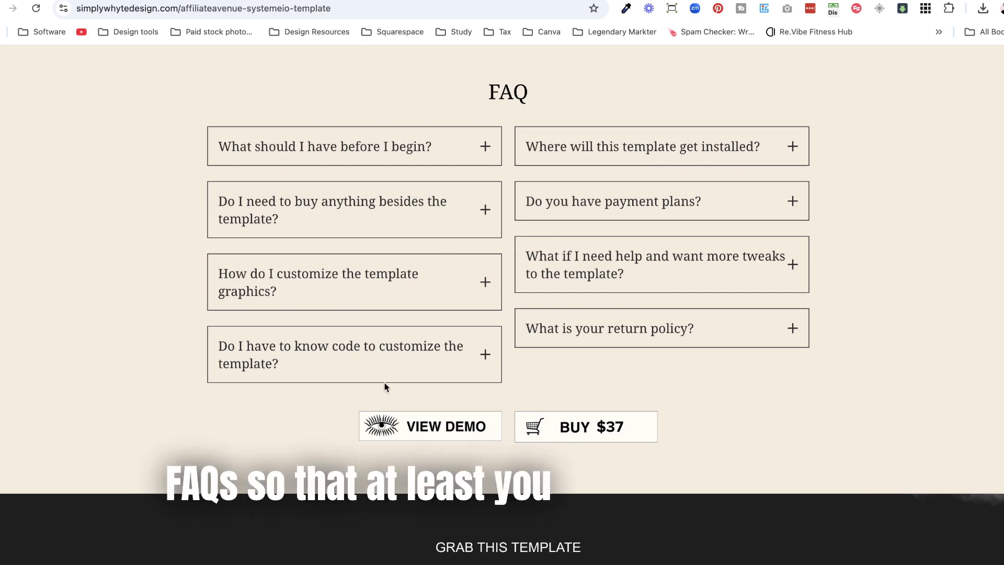
Look over the sales page's closing purchase section and the live demo once more, and return to the sales page.
scroll(384, 387, down, 6)
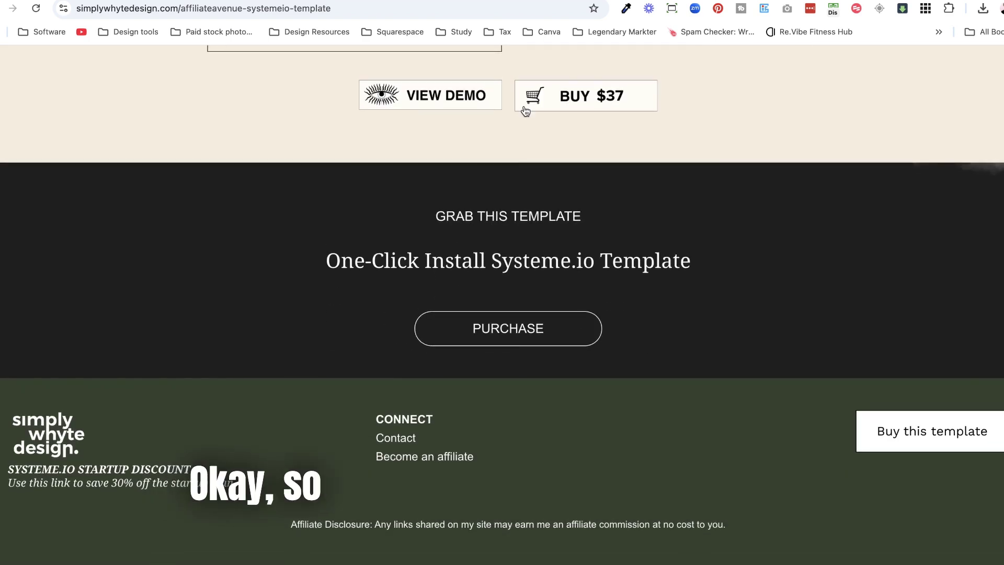
scroll(600, 296, up, 15)
scroll(600, 296, up, 10)
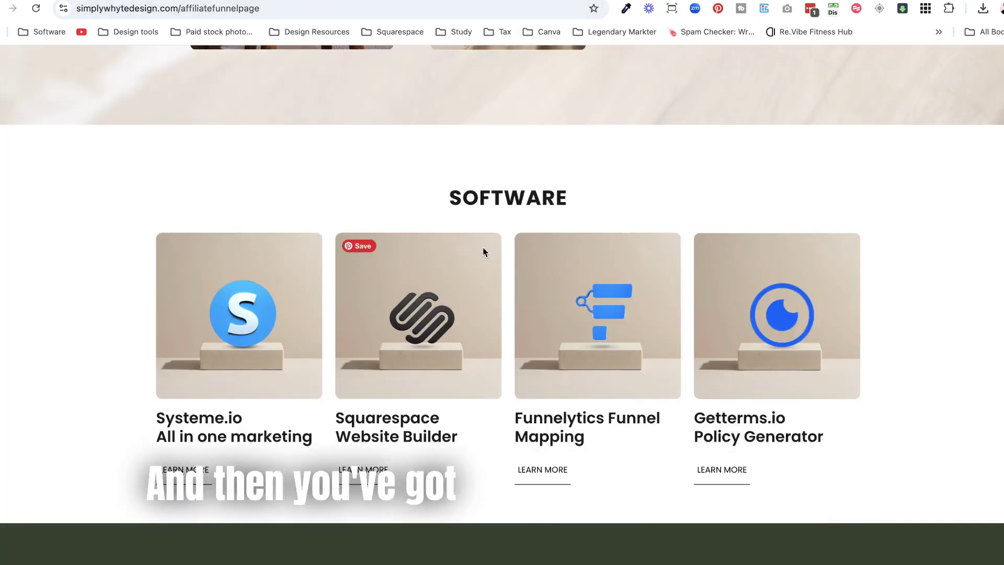
scroll(482, 246, up, 10)
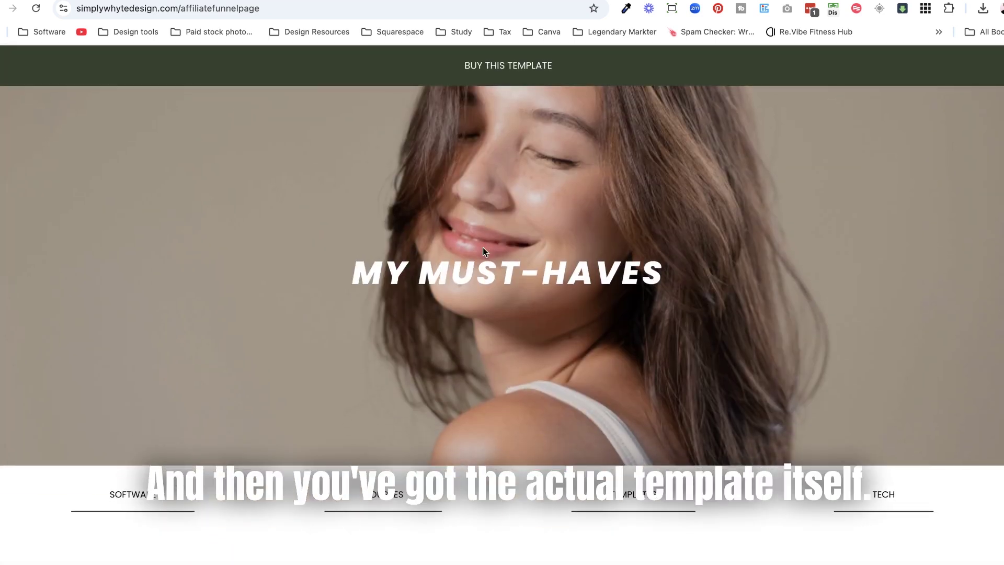
click(542, 82)
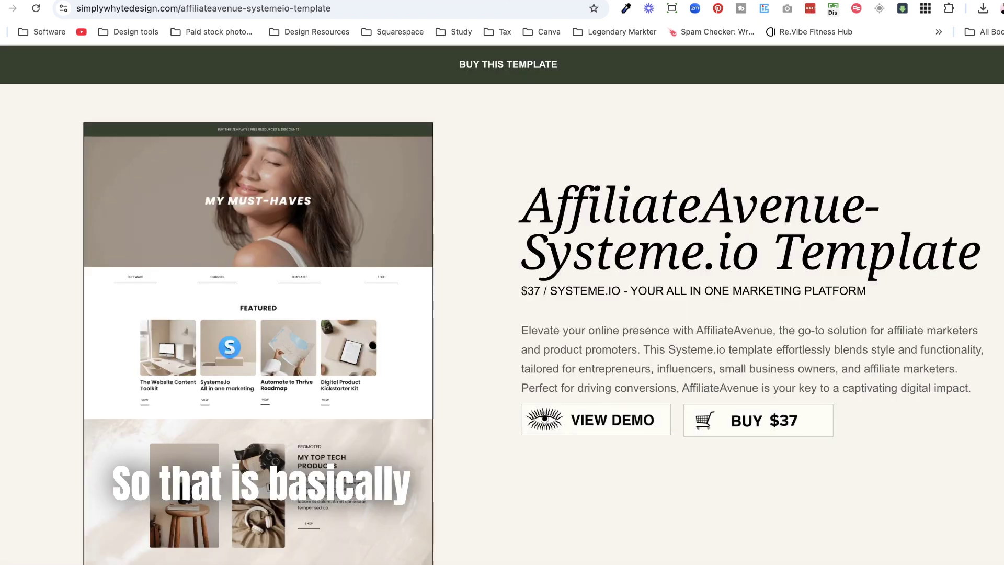
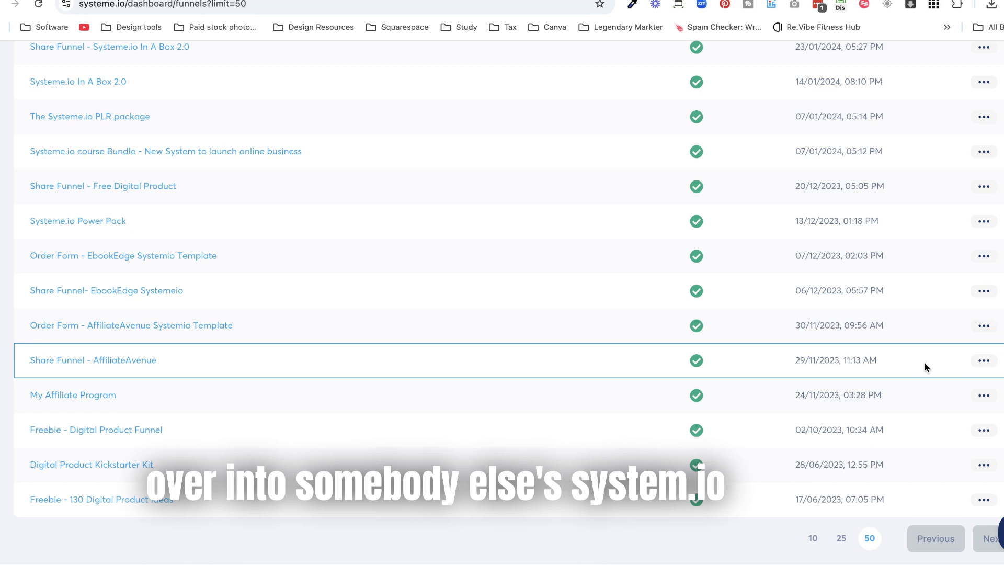
Copy the share link of the Share Funnel - AffiliateAvenue funnel in the Systeme.io funnels list.
click(977, 362)
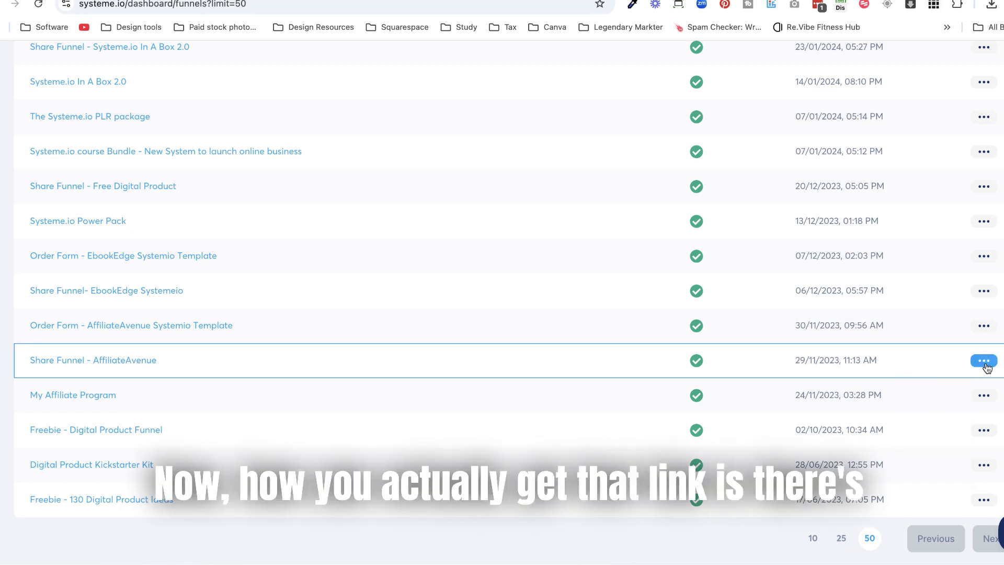
click(917, 422)
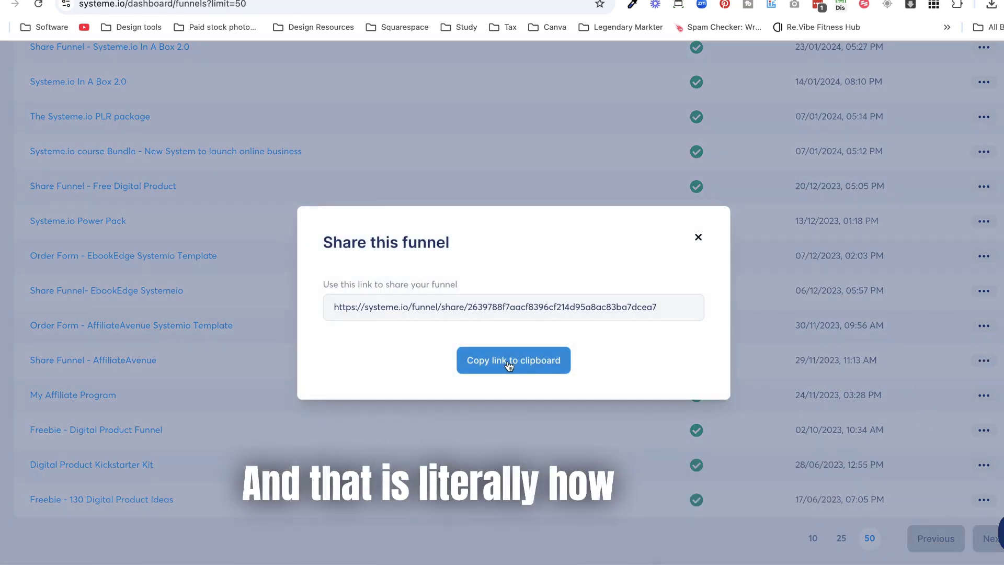
click(509, 362)
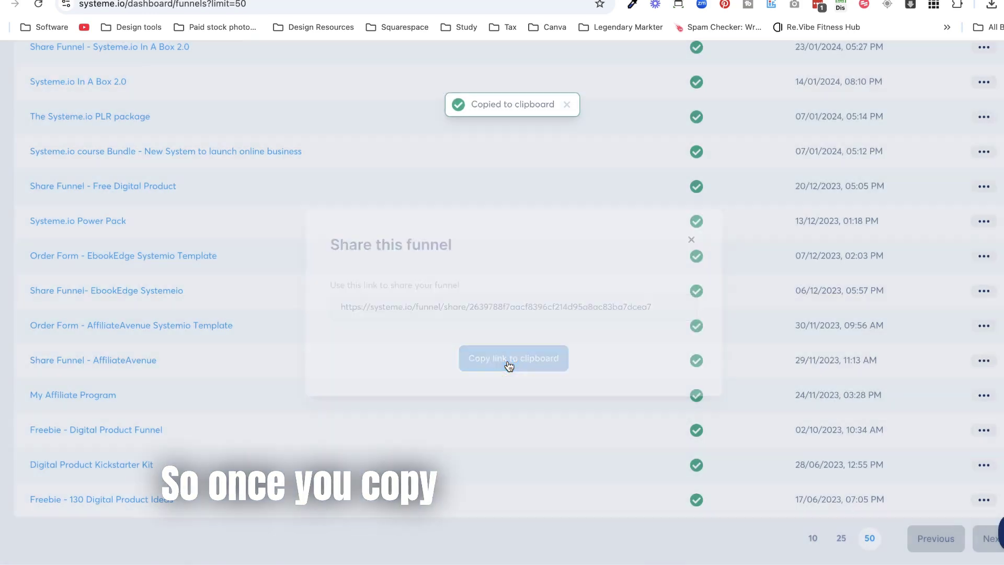
Switch to Notes, paste the funnel share link into a new note and return to the funnels list.
key(super+Tab)
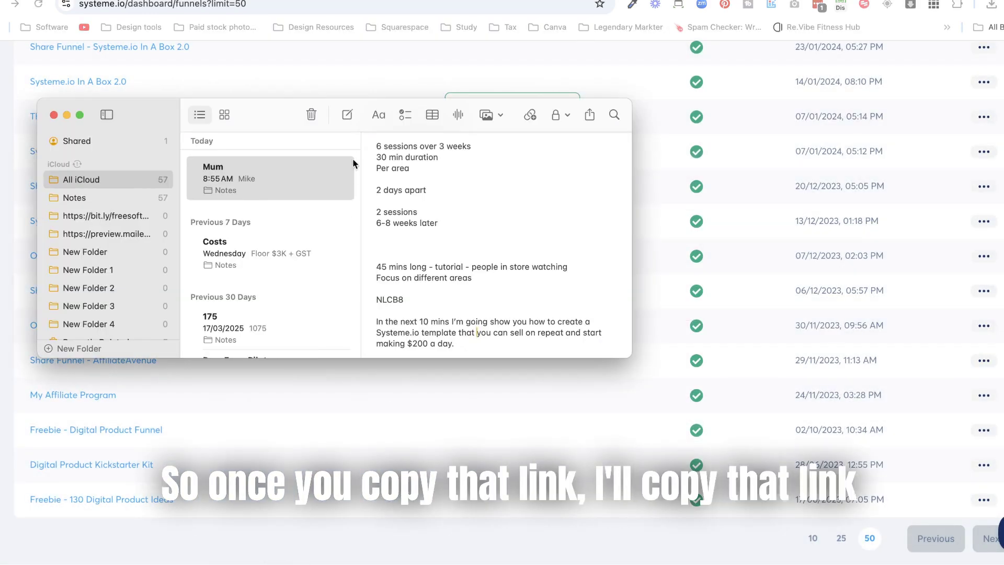
click(347, 115)
key(super+v)
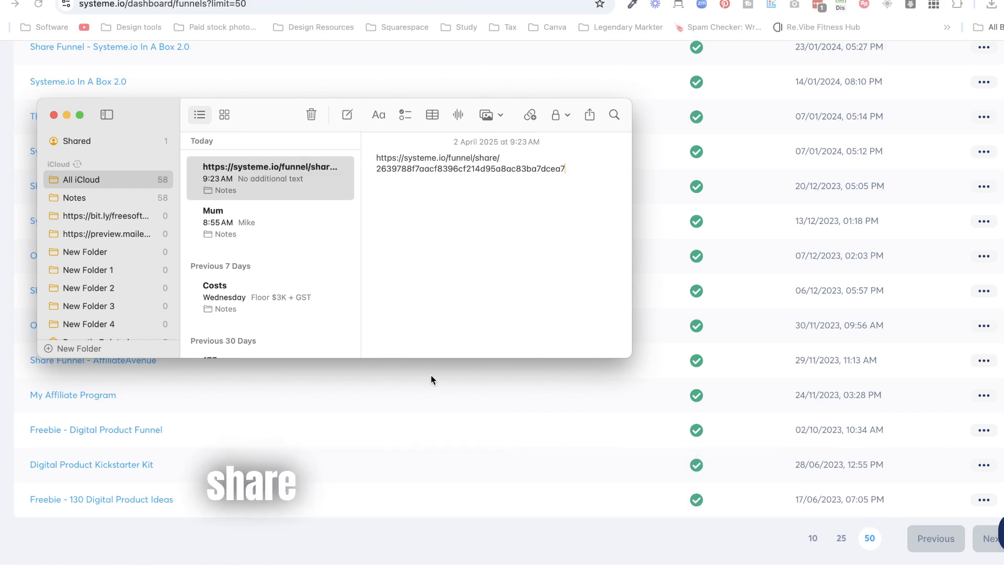
key(super+Tab)
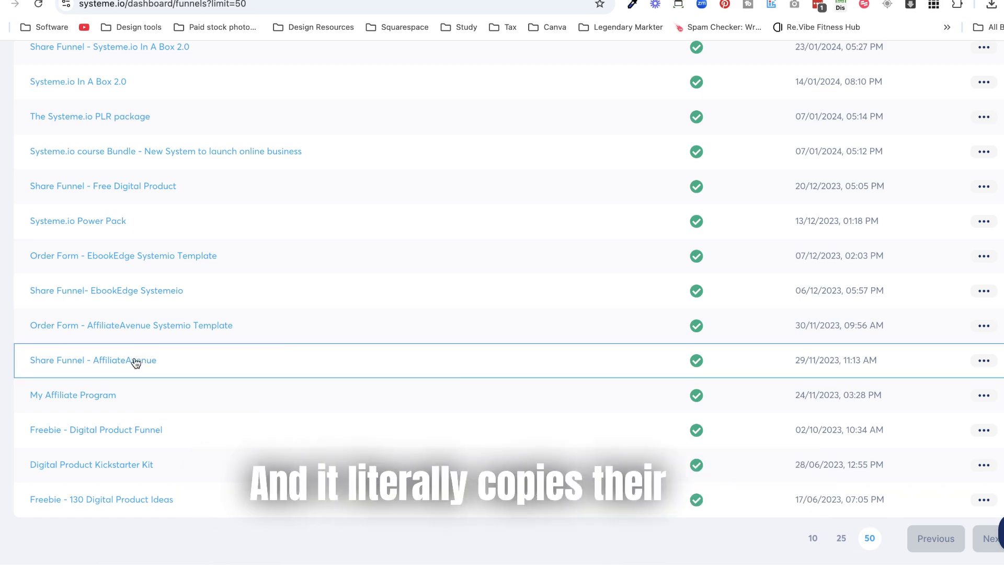
Open the Share Funnel - AffiliateAvenue funnel's Affiliate Funnel Page Template in the page editor and inspect the BUY THIS TEMPLATE banner text.
click(185, 359)
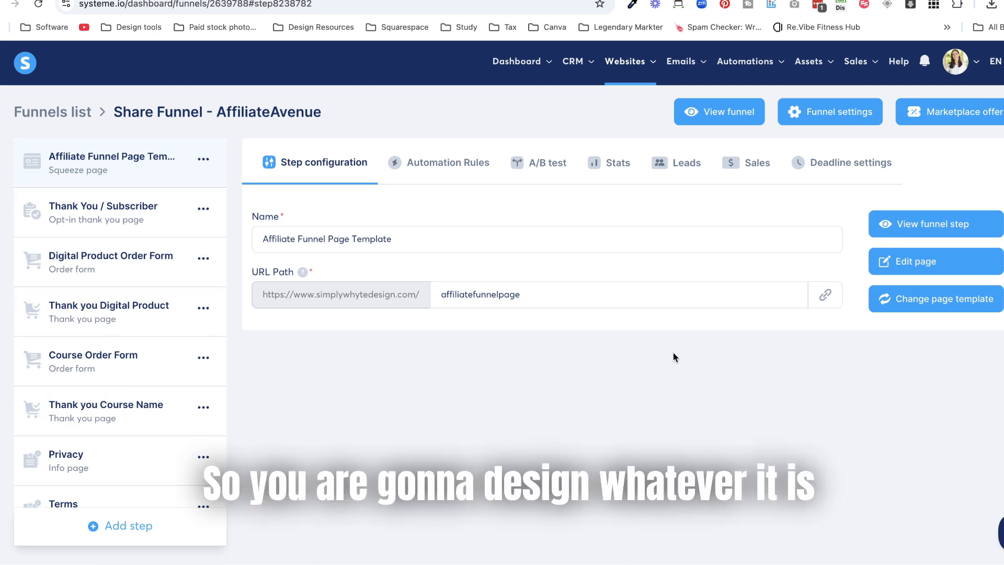
click(893, 266)
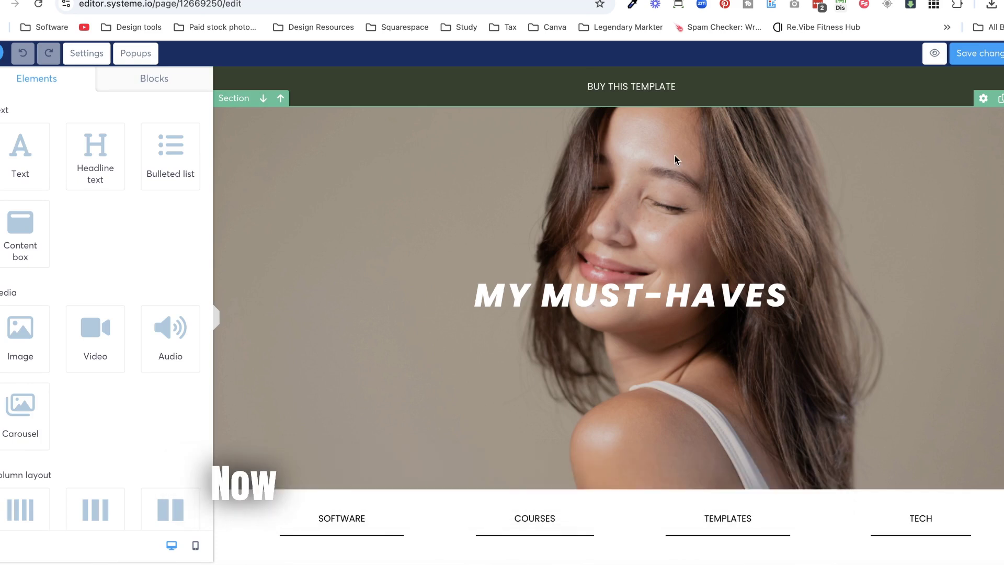
click(717, 92)
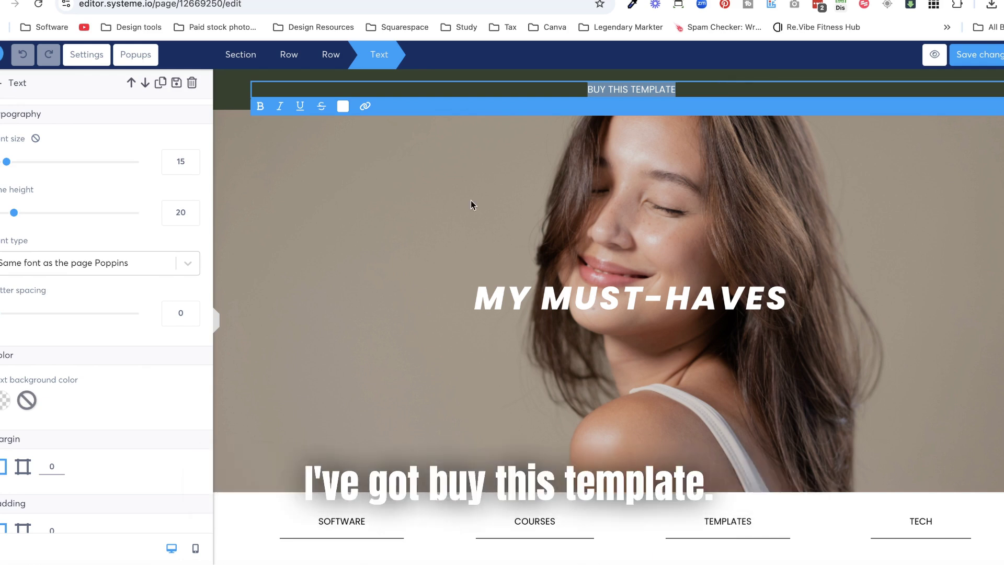
click(556, 149)
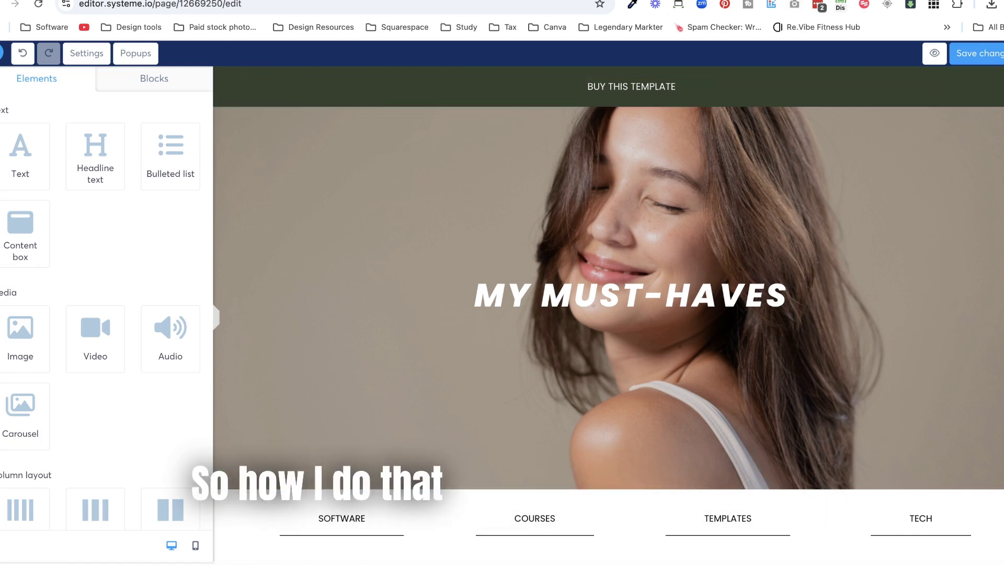
Copy the order form step's link in the Order Form - AffiliateAvenue Systemio Template funnel and return to the BUY THIS TEMPLATE banner in the page editor.
click(837, 1)
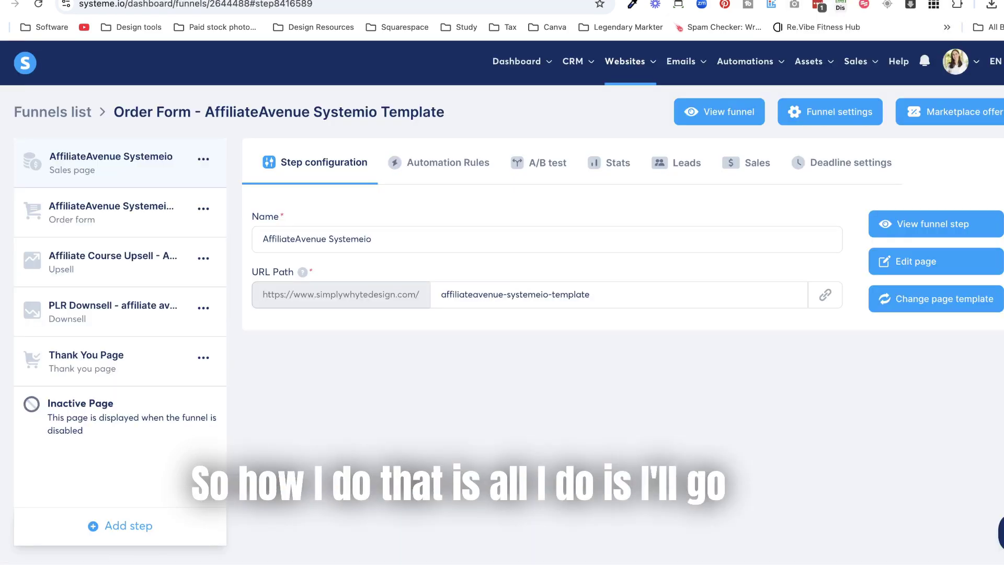
drag(115, 112, 437, 118)
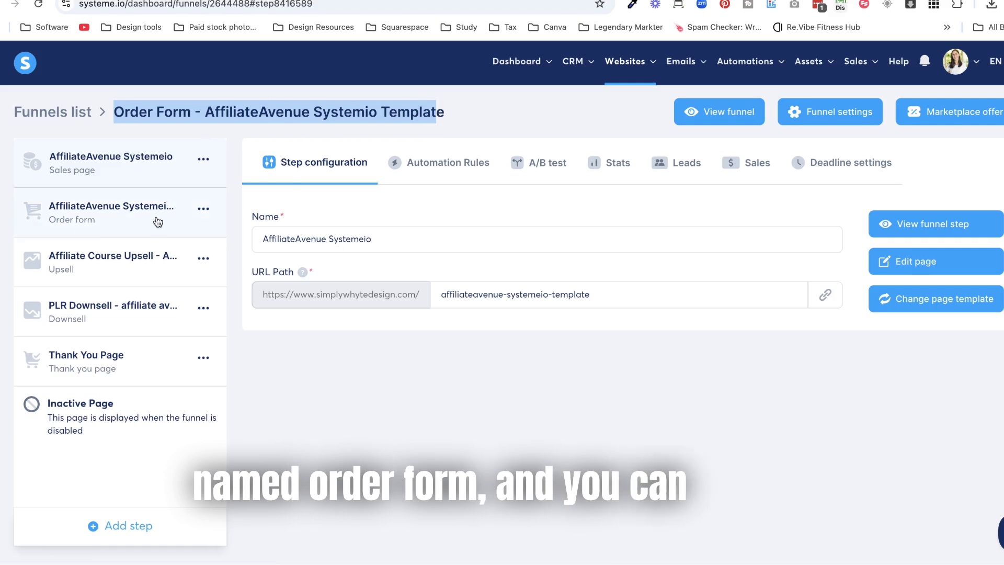
click(124, 227)
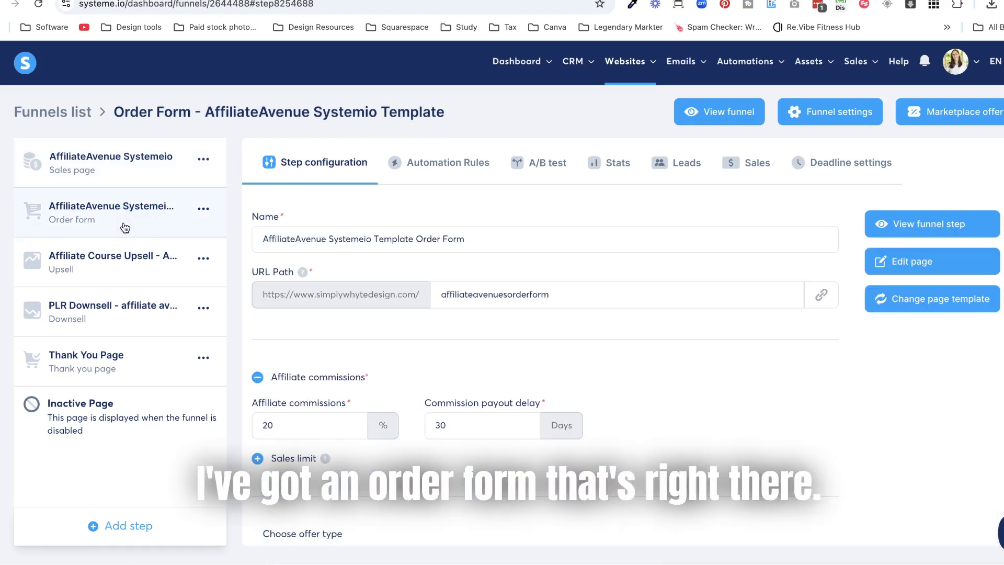
click(820, 296)
click(670, 6)
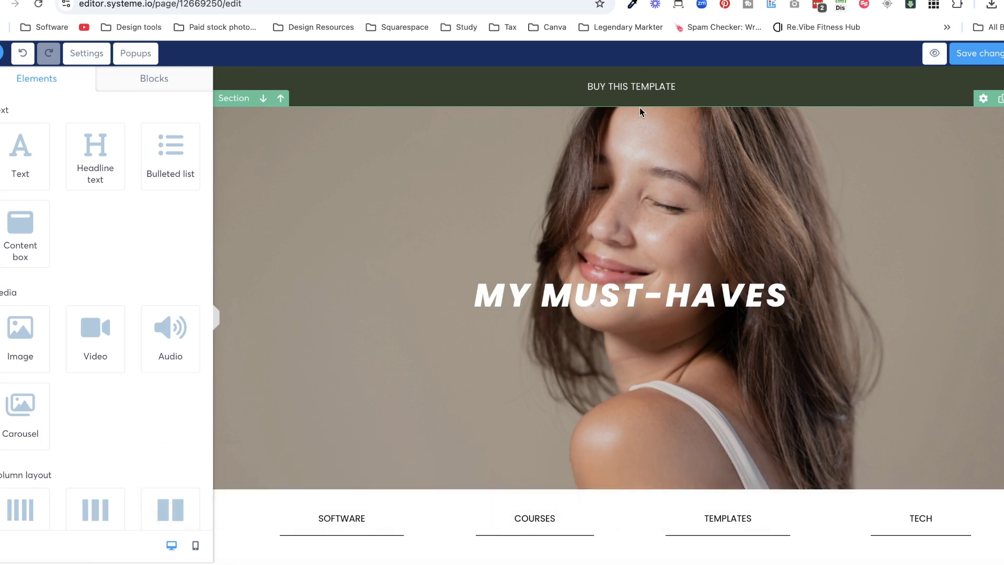
scroll(639, 108, down, 10)
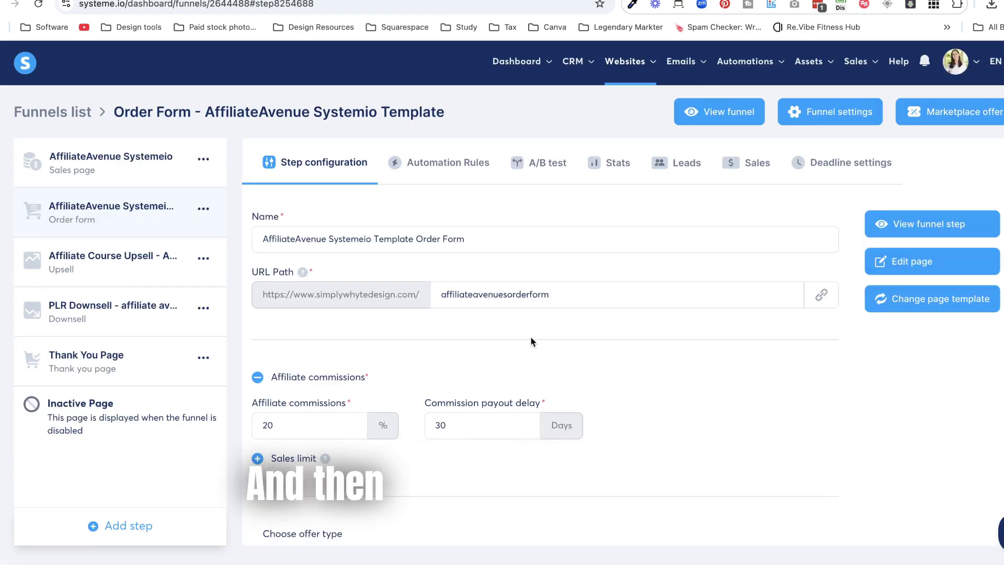
Open the AffiliateAvenue Systemeio sales page in the page editor and select the VIEW DEMO image to inspect its link settings.
click(170, 183)
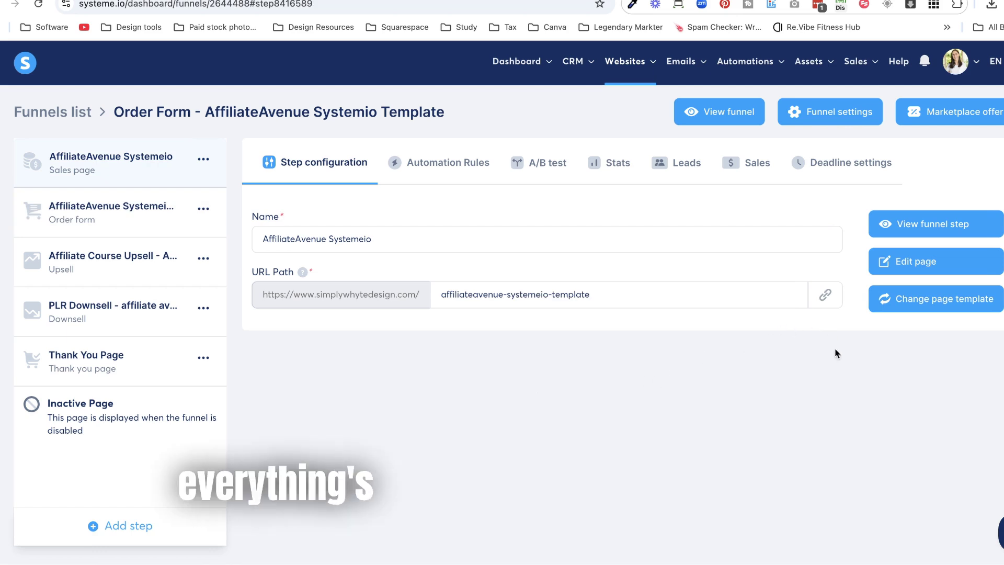
click(893, 268)
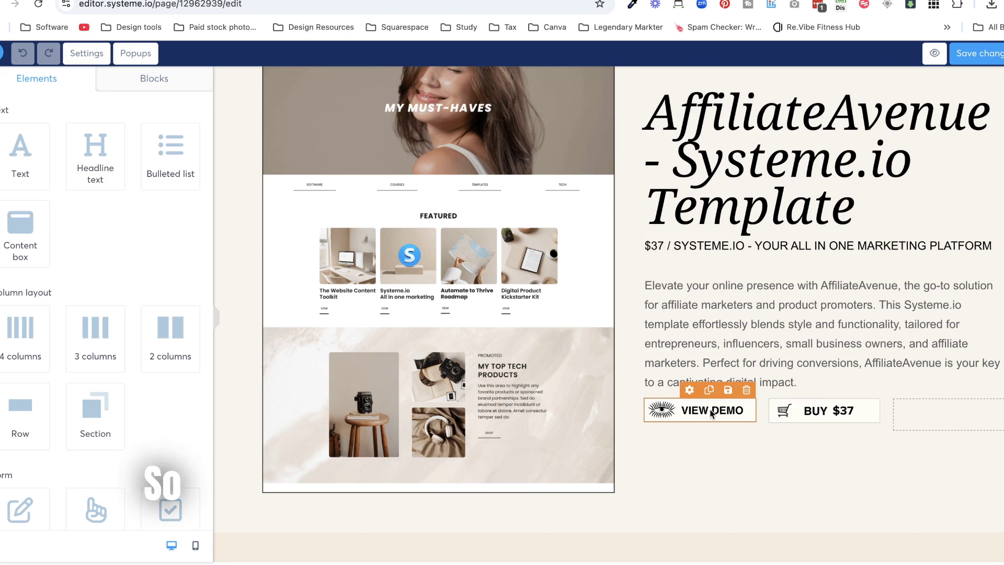
click(711, 413)
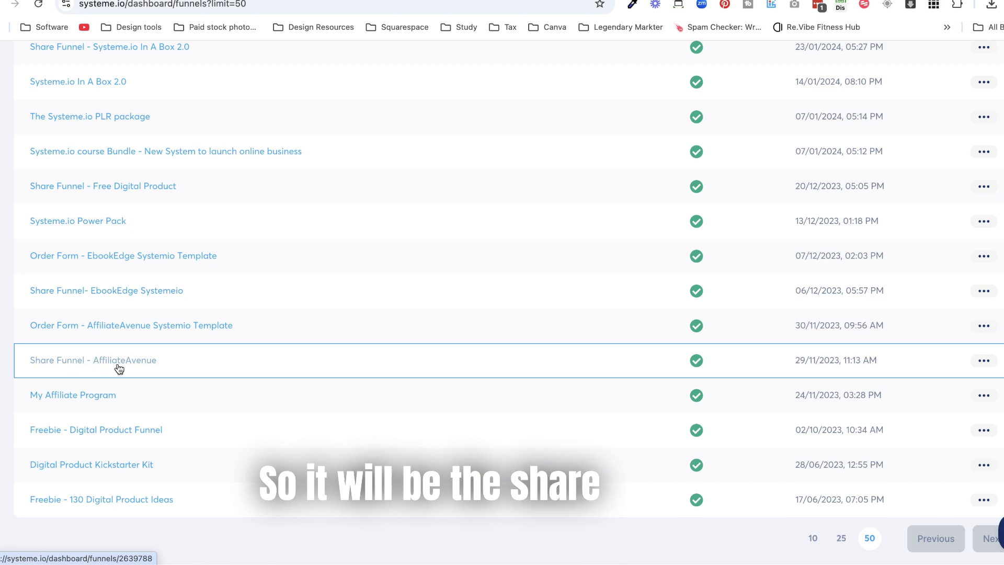
View the live Share Funnel - AffiliateAvenue page, select its web address, and return to the VIEW DEMO image's link in the sales page editor.
click(978, 361)
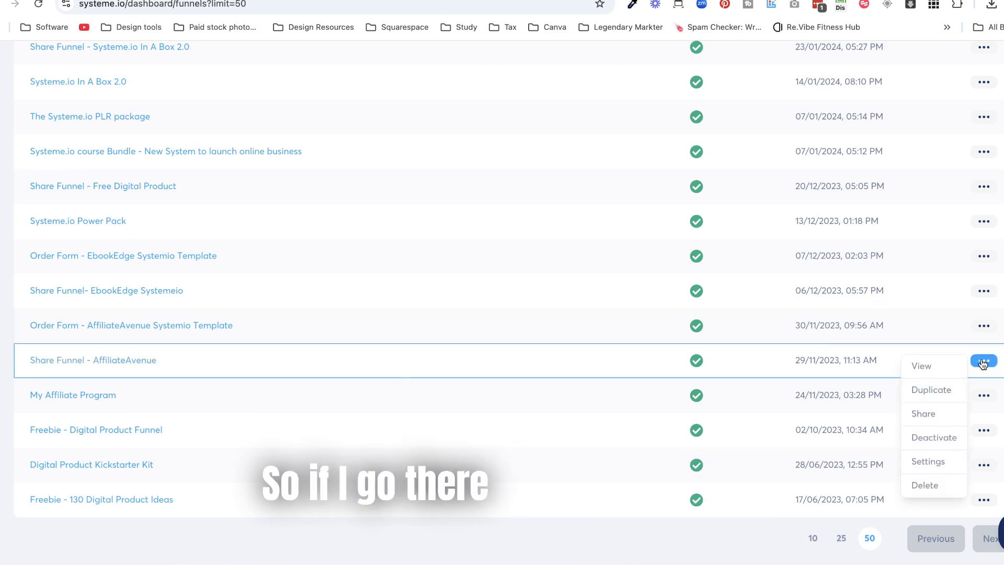
click(929, 365)
click(285, 4)
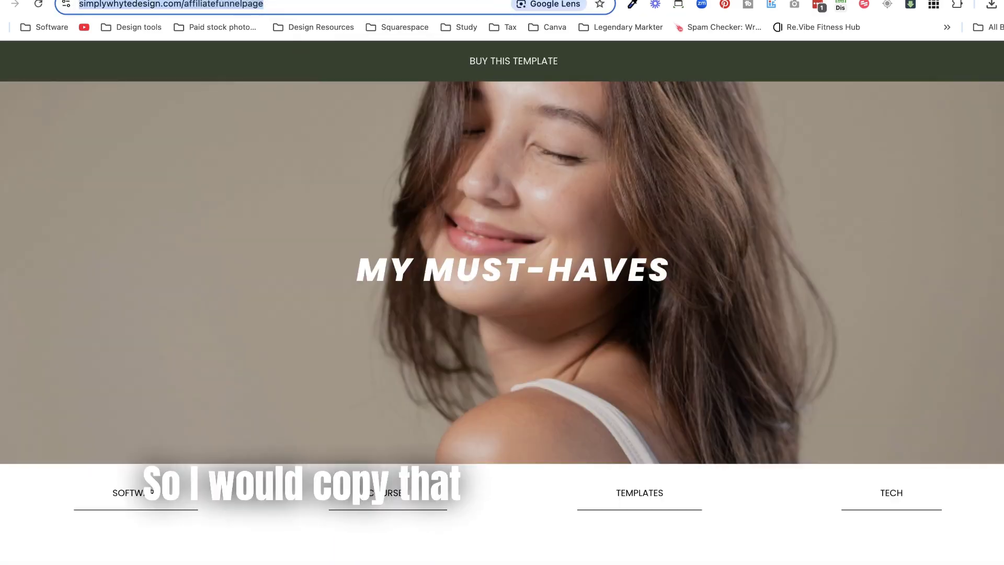
key(ctrl+Tab)
key(ctrl+Tab)
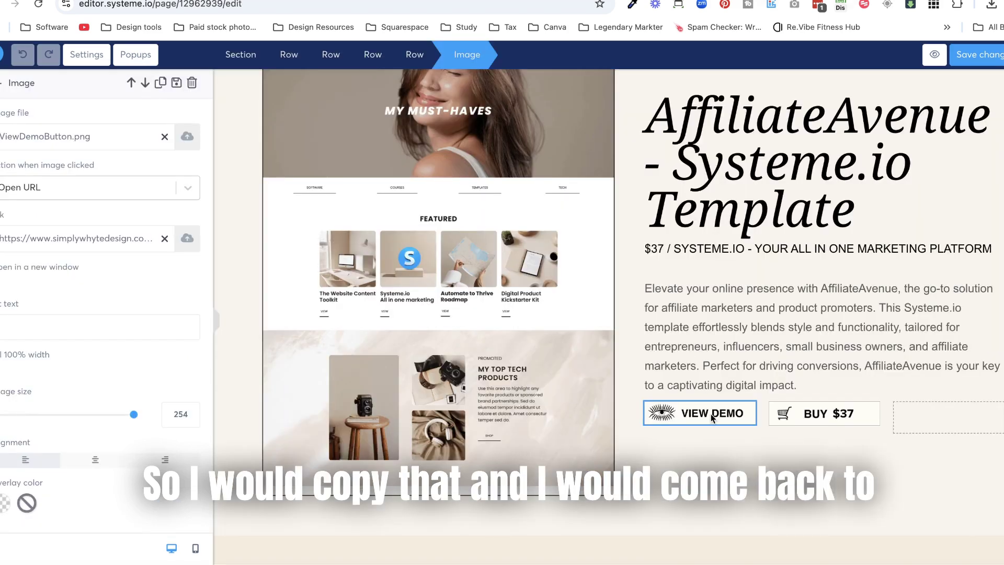
click(84, 238)
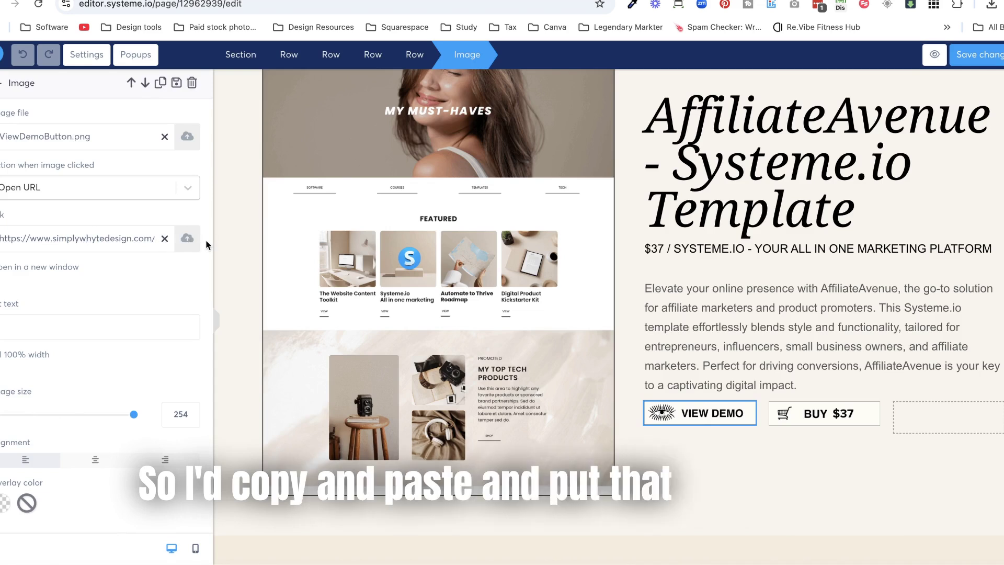
Copy the order form step's link from the Order Form - AffiliateAvenue Systemio Template funnel and select the BUY $37 image on the sales page.
click(827, 413)
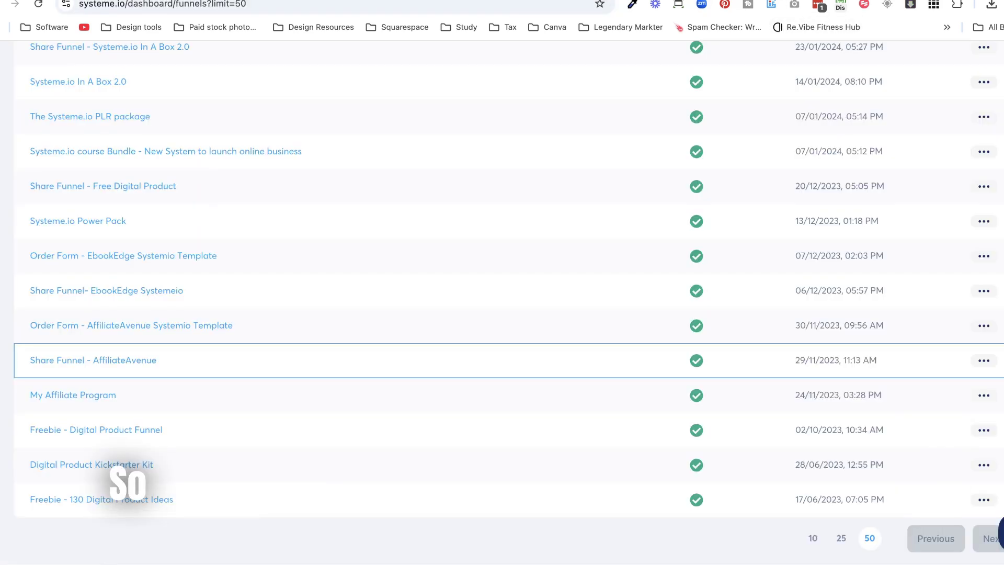
click(128, 331)
click(140, 220)
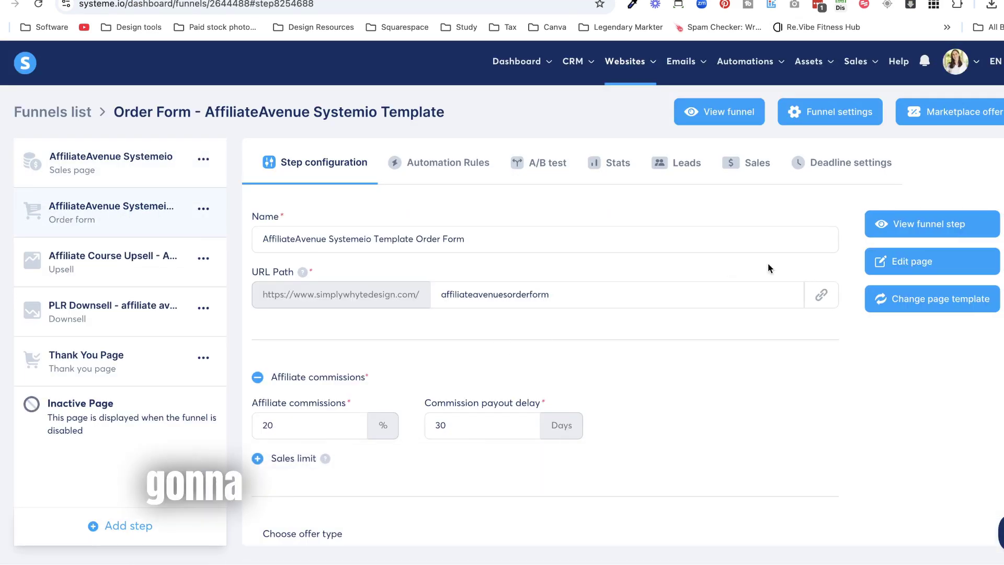
click(822, 295)
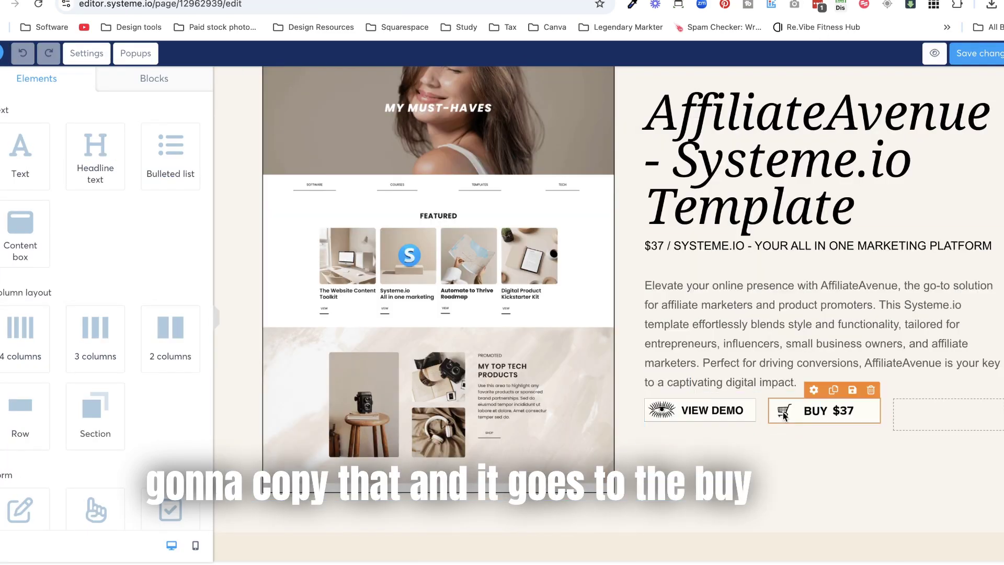
click(784, 415)
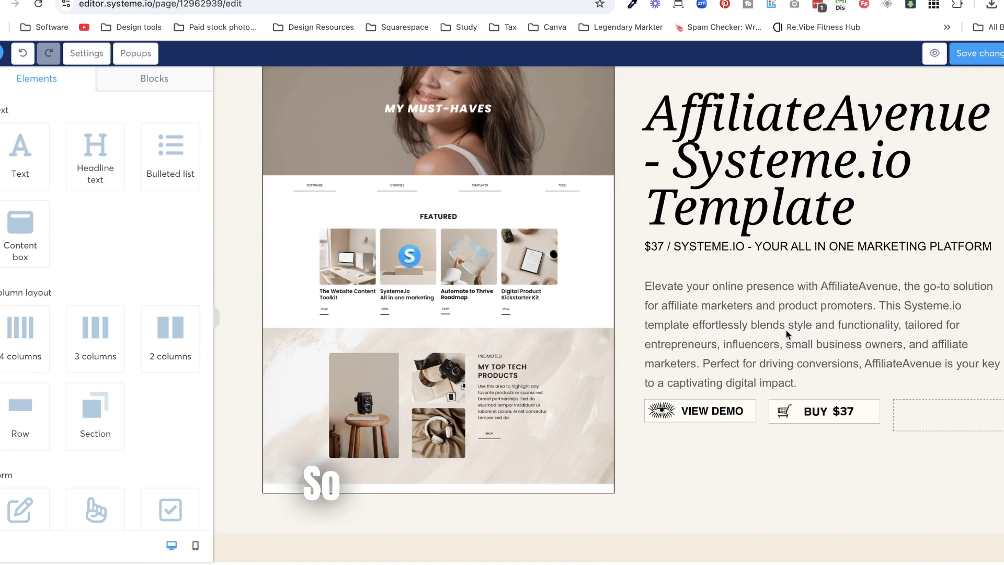
Leave the sales page editor without saving and review the order form step's offer type, digital product and price plan settings.
scroll(837, 262, up, 3)
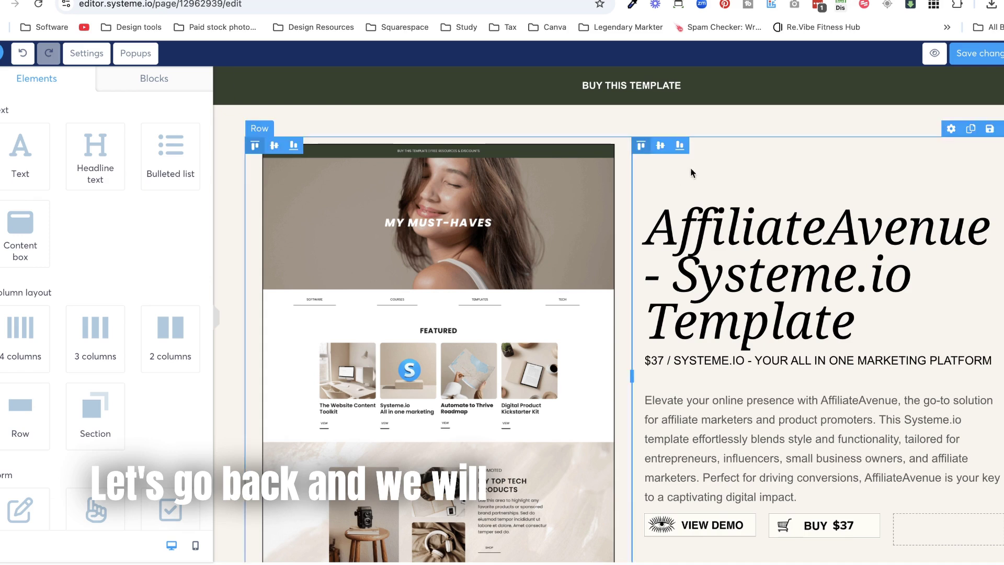
key(super+bracketleft)
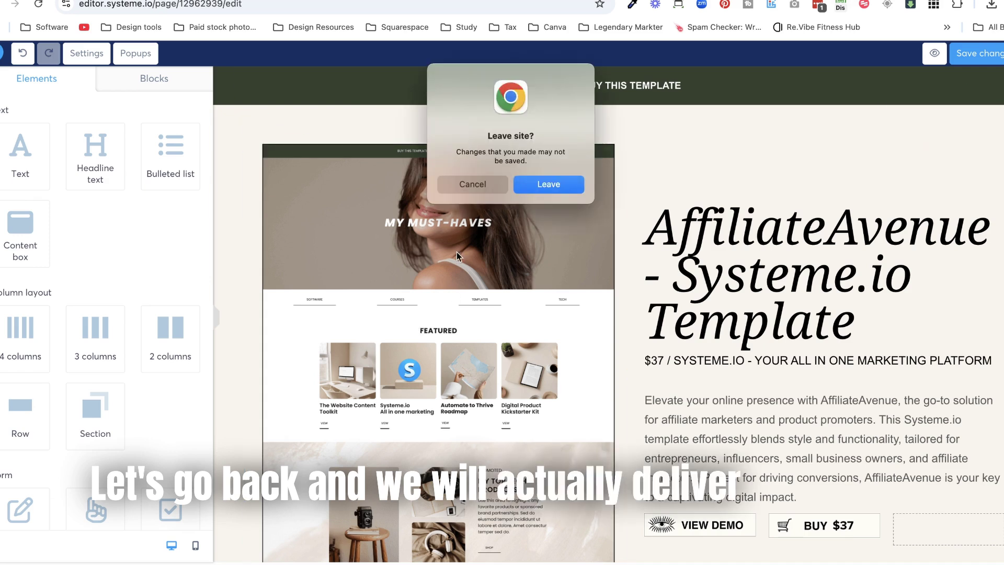
click(540, 186)
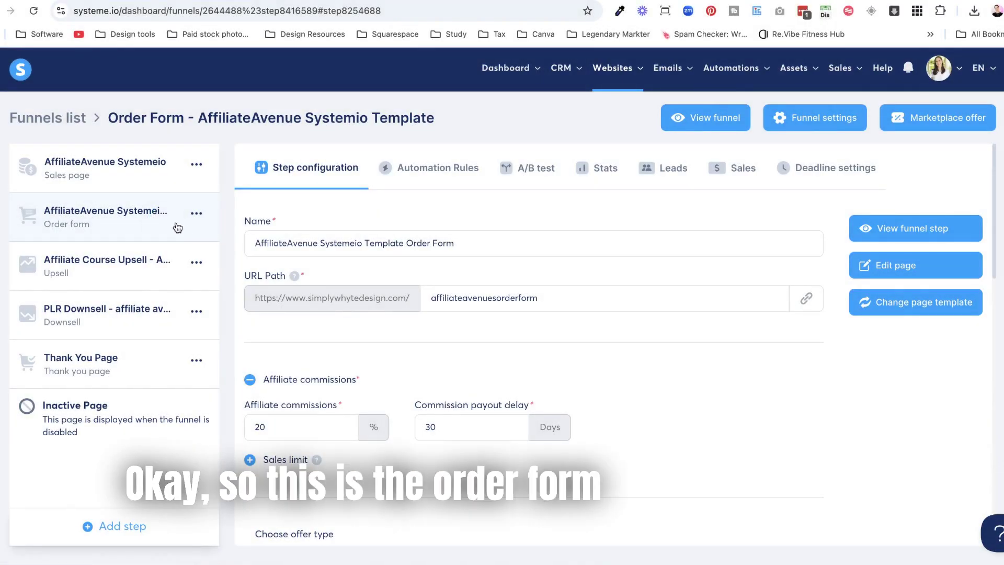
scroll(251, 238, down, 5)
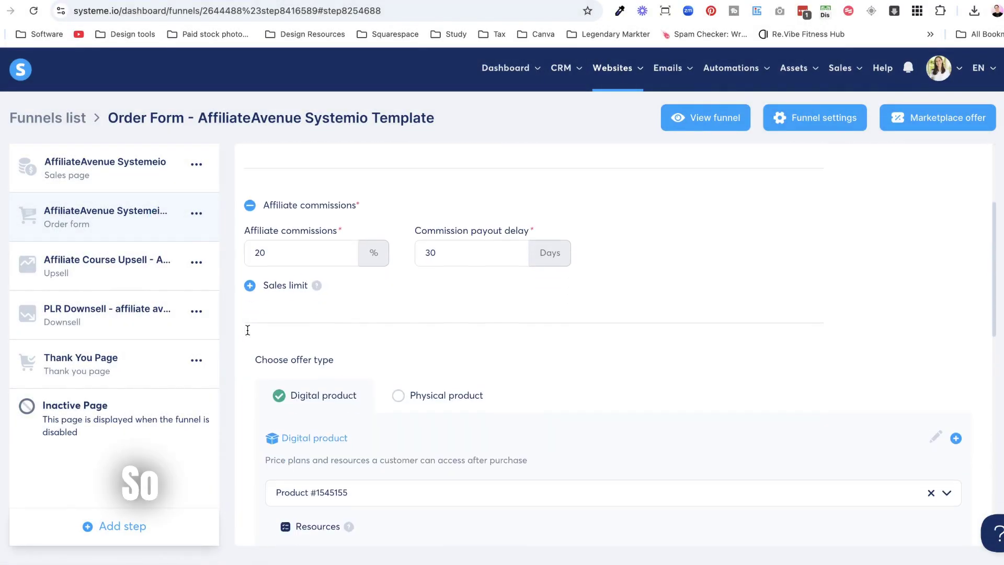
scroll(248, 333, down, 2)
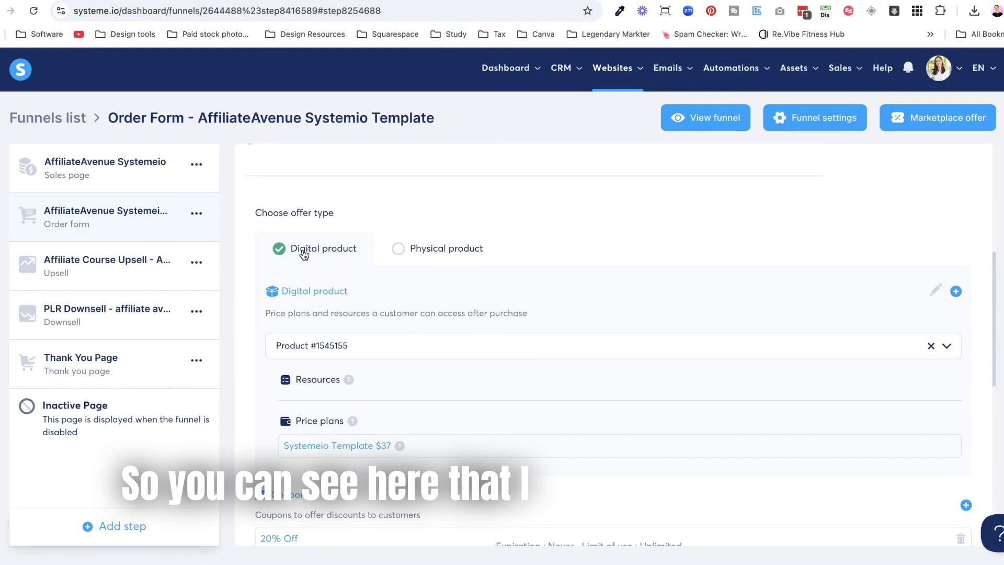
scroll(426, 294, down, 1)
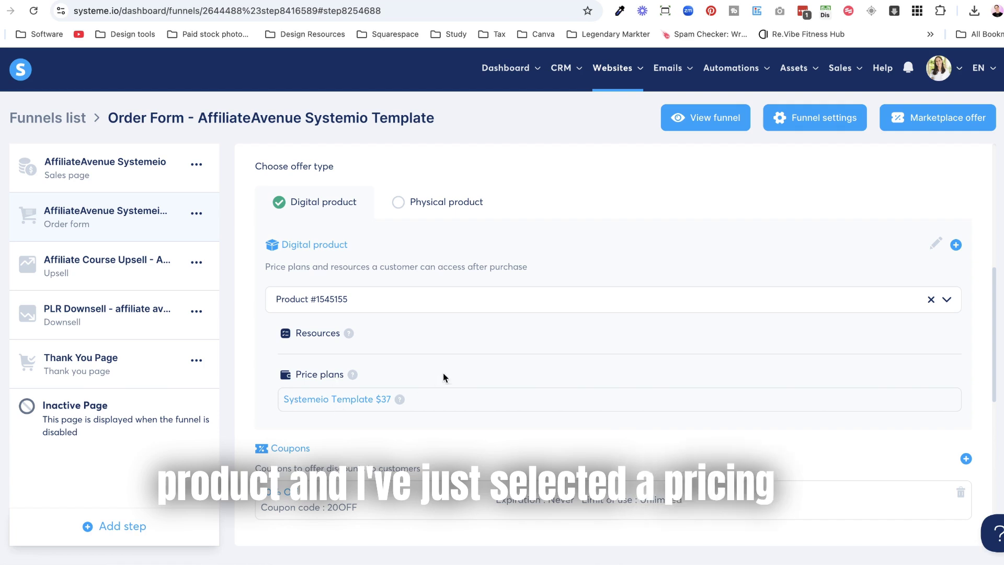
scroll(573, 381, down, 1)
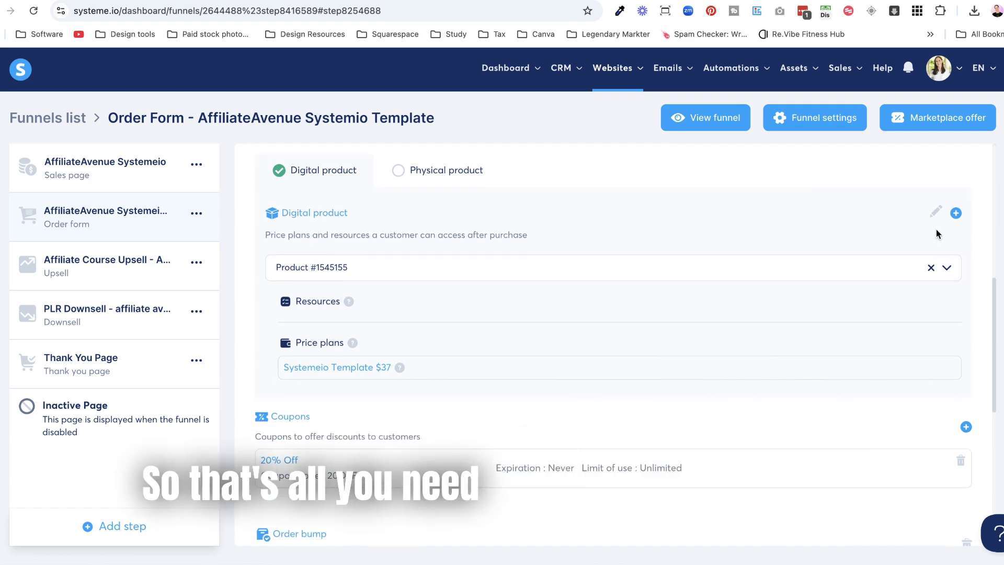
Start a new digital product with "r" as its name on the order form and look over the coupons and order bump sections.
click(957, 214)
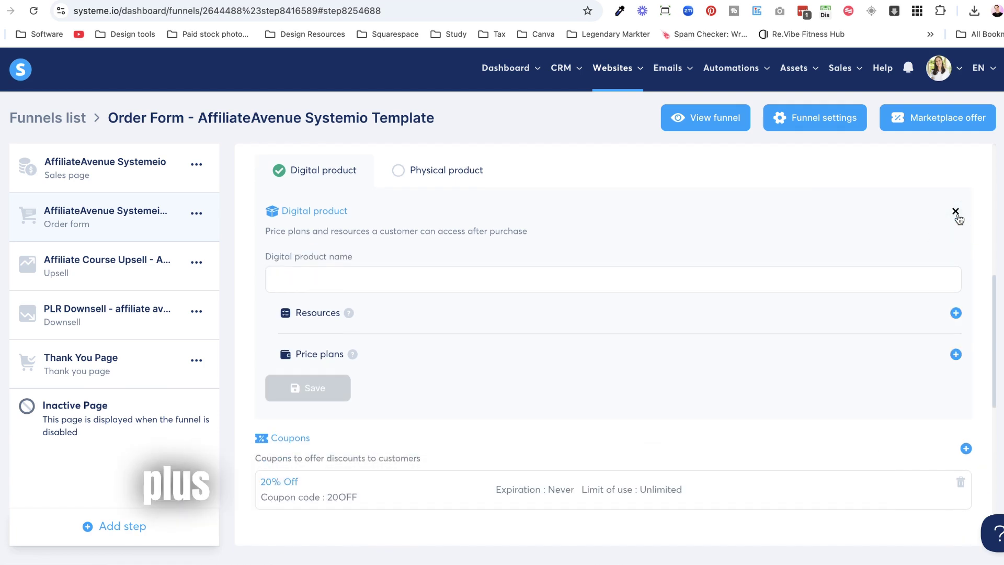
click(755, 278)
text(r)
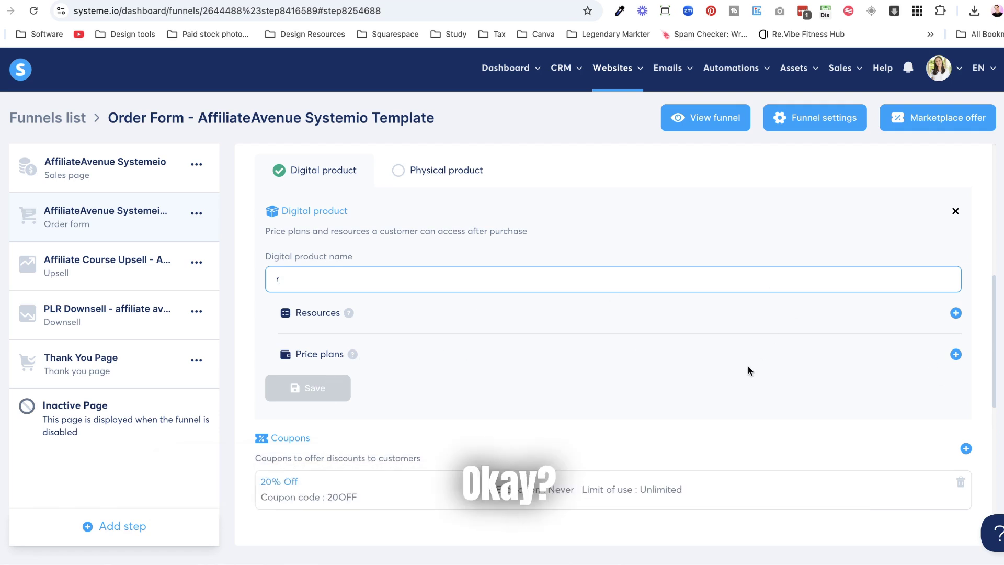
scroll(749, 371, down, 8)
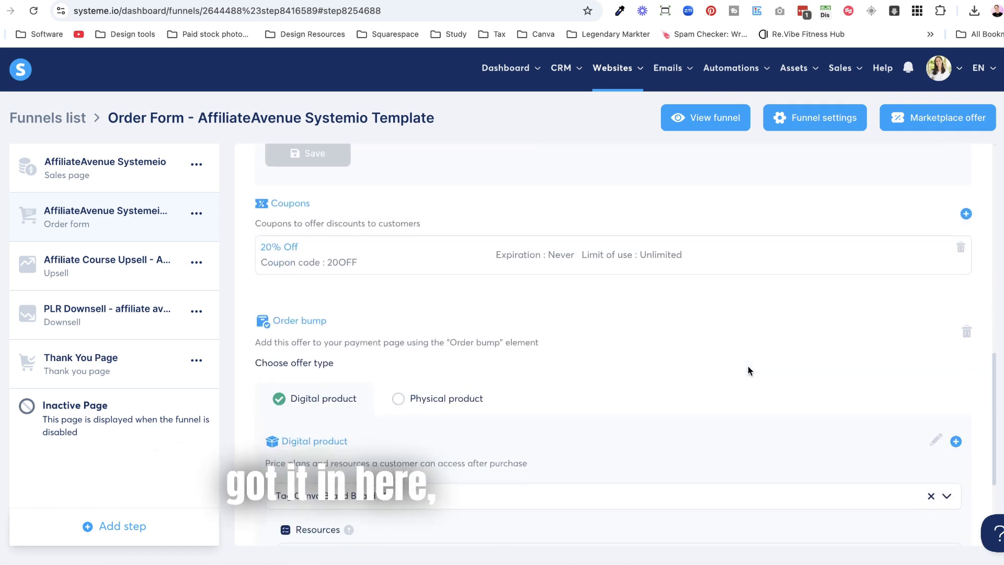
scroll(749, 370, up, 8)
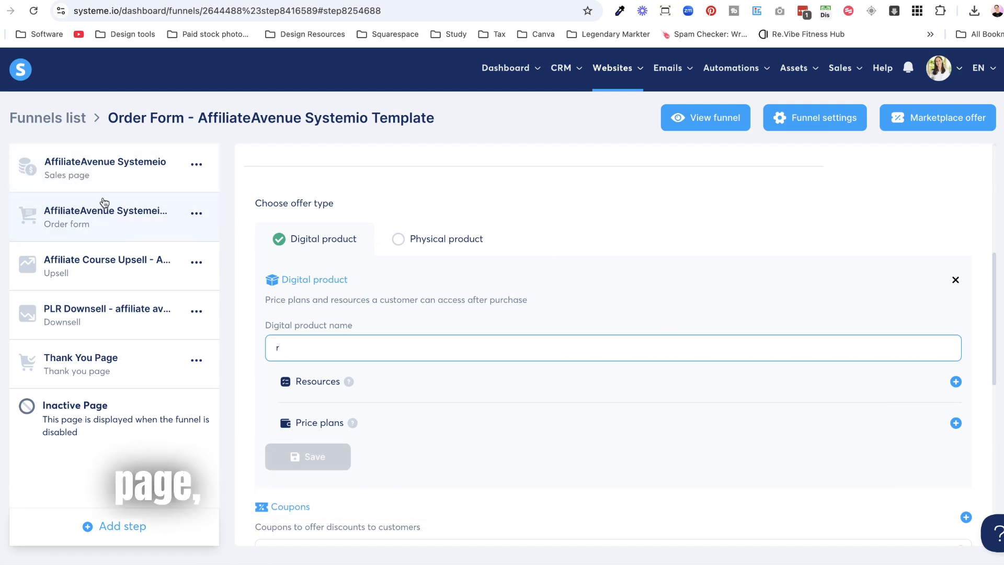
Open the funnel's Thank You Page in the page editor and look over its welcome text and Step 1 funnel installation instructions.
click(124, 372)
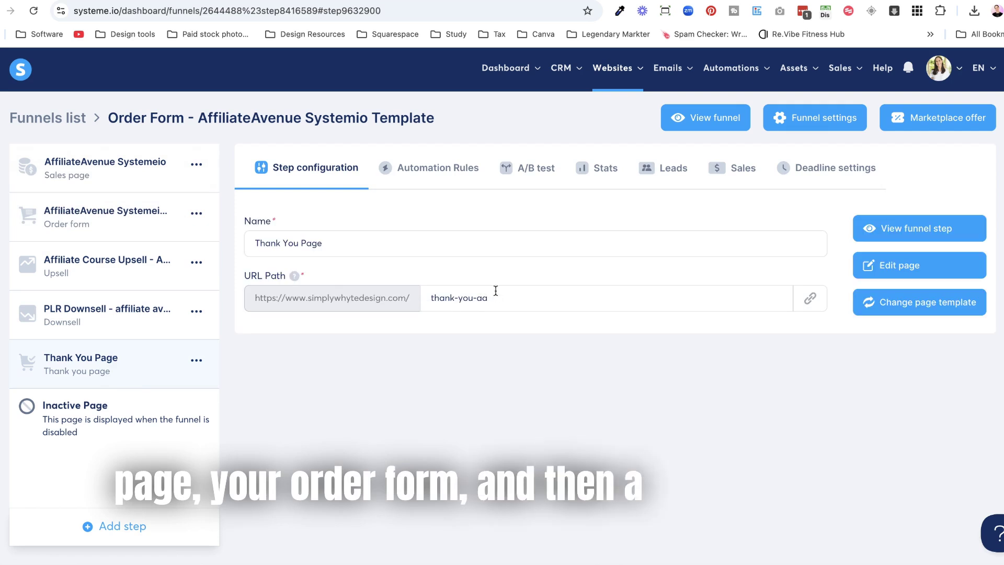
click(929, 272)
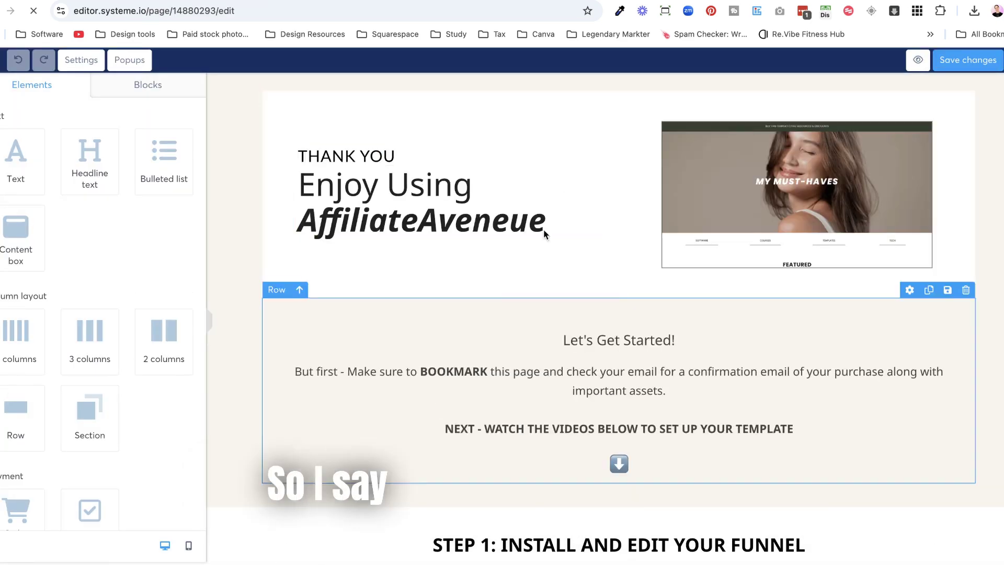
scroll(558, 386, down, 3)
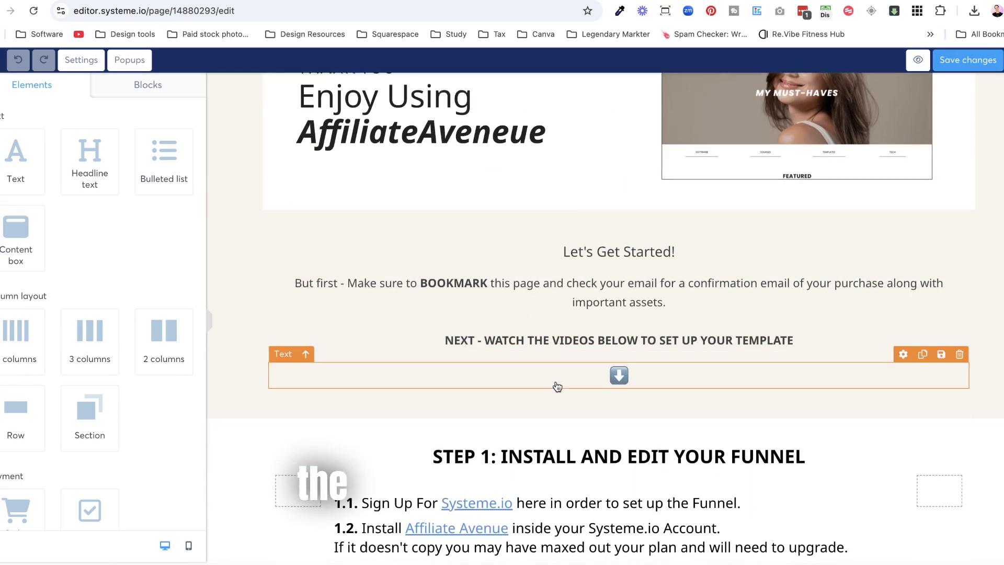
scroll(573, 329, down, 1)
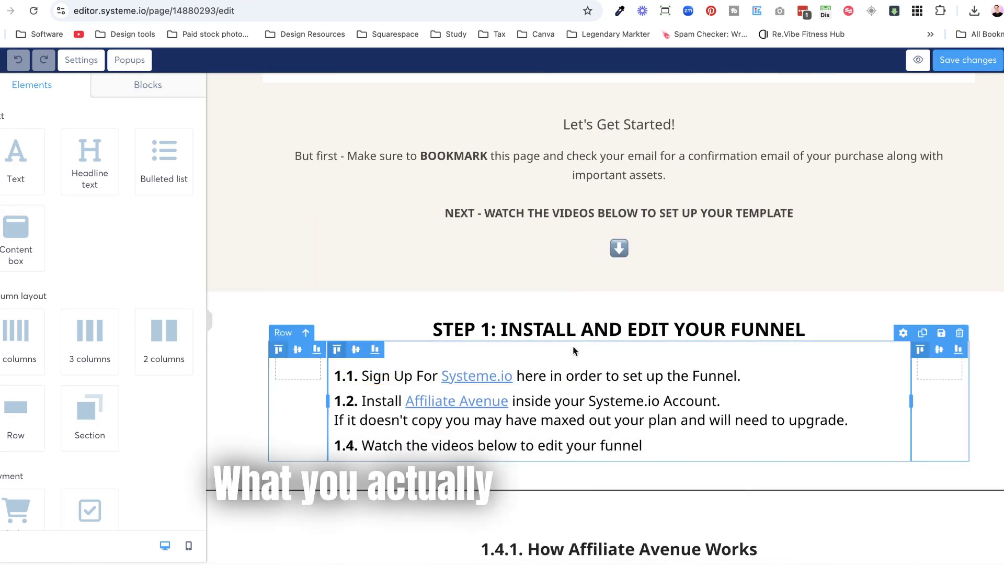
scroll(597, 330, down, 1)
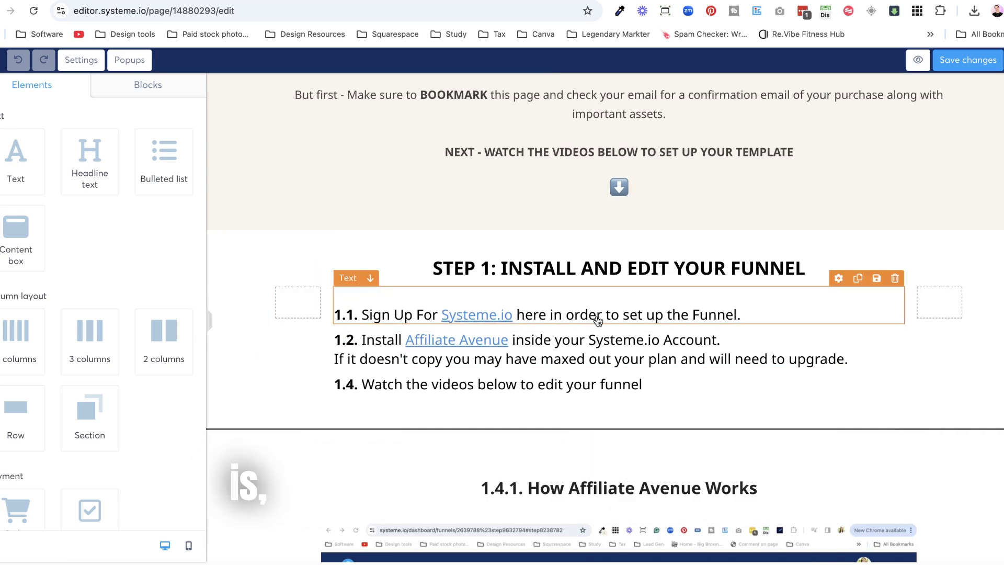
scroll(598, 321, down, 3)
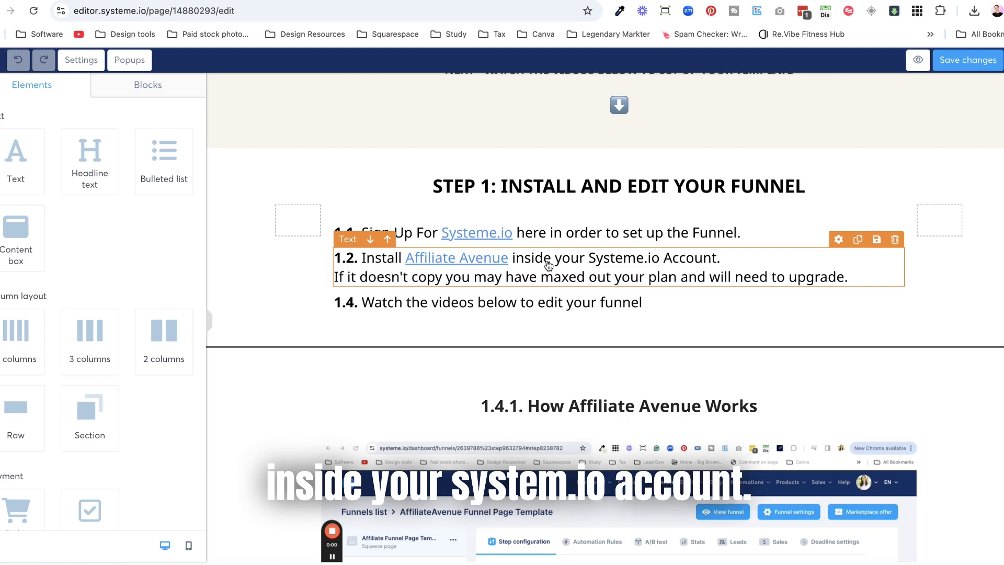
Switch to Notes to select the funnel share link, and examine the Affiliate Avenue link in instruction 1.2 on the thank-you page.
key(super+Tab)
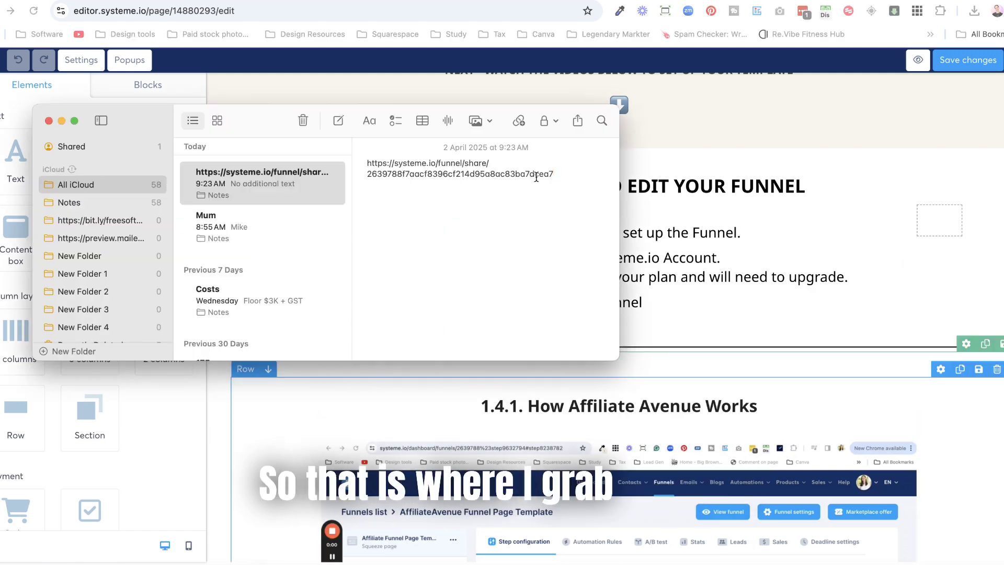
drag(553, 174, 414, 153)
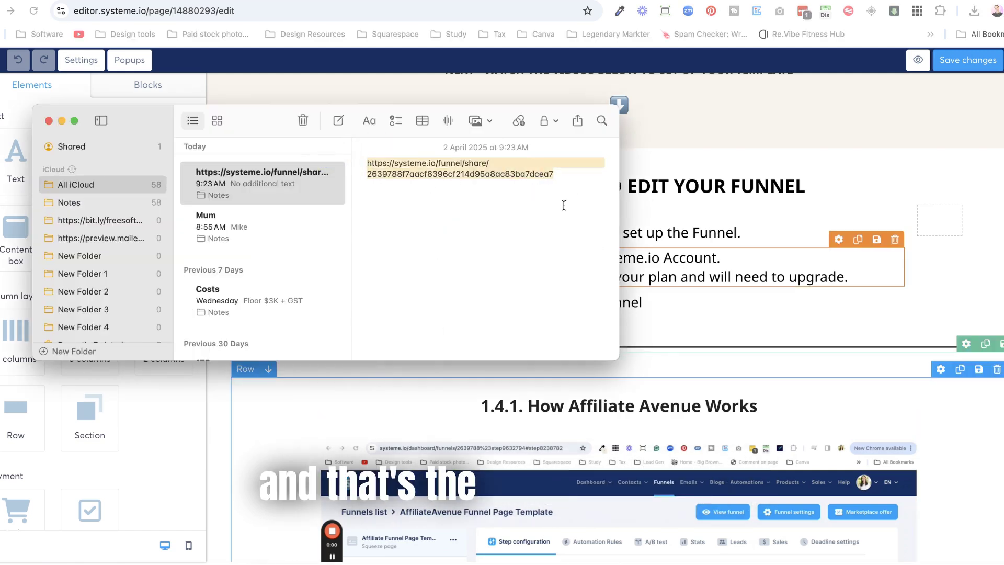
click(663, 322)
click(628, 285)
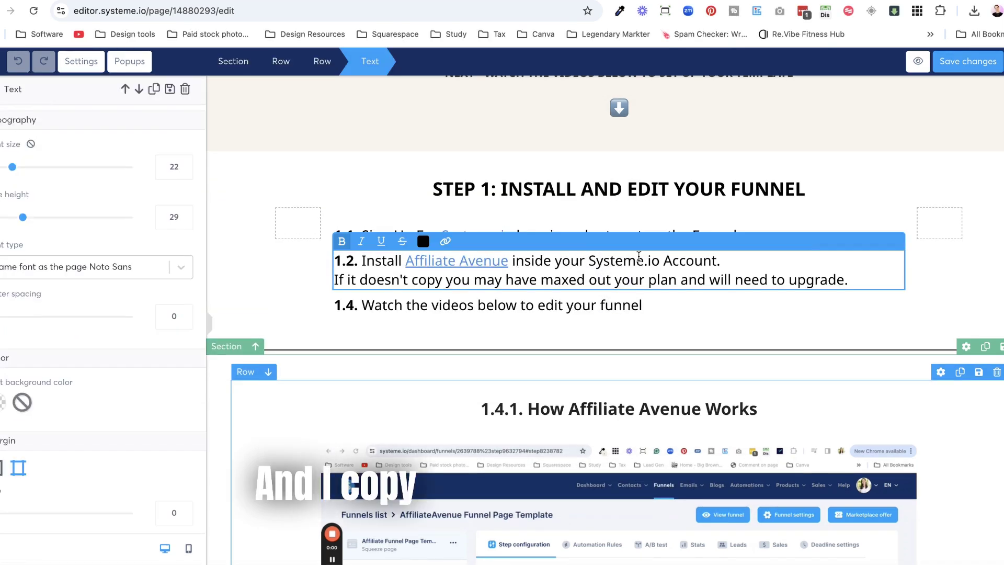
drag(730, 263, 590, 262)
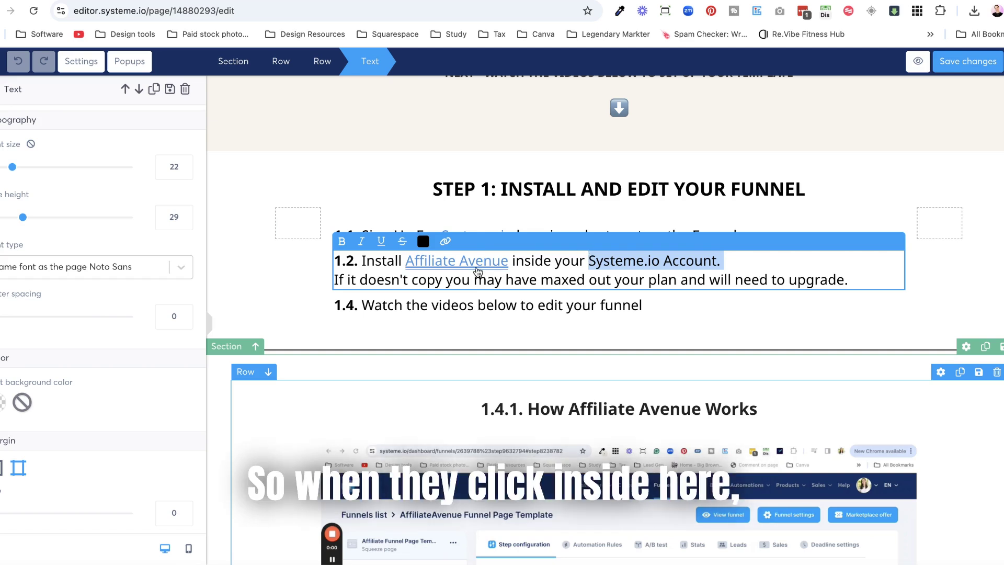
click(516, 323)
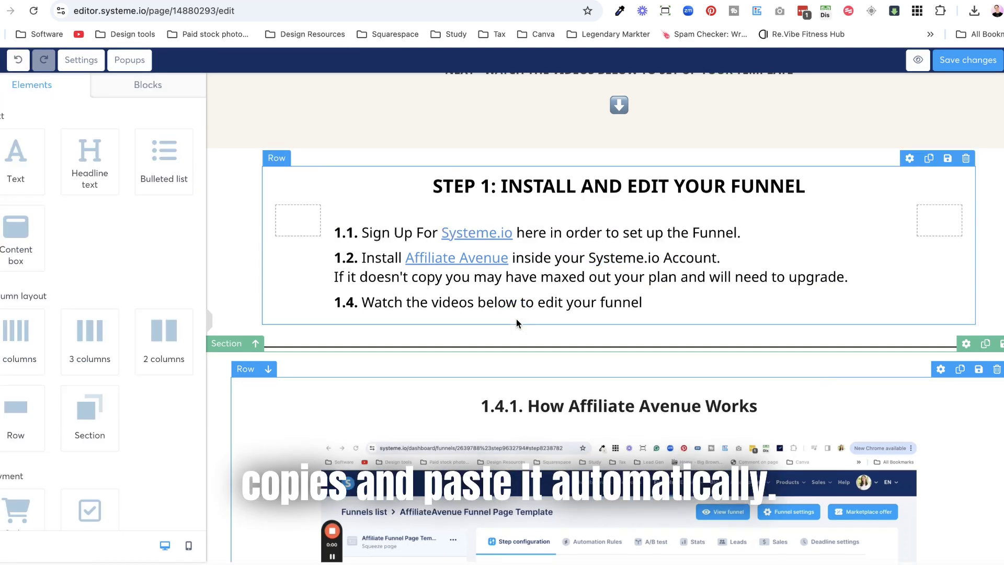
Leave the thank-you page editor without saving and return to the funnel's step configuration.
scroll(517, 323, up, 10)
key(super+bracketleft)
click(525, 191)
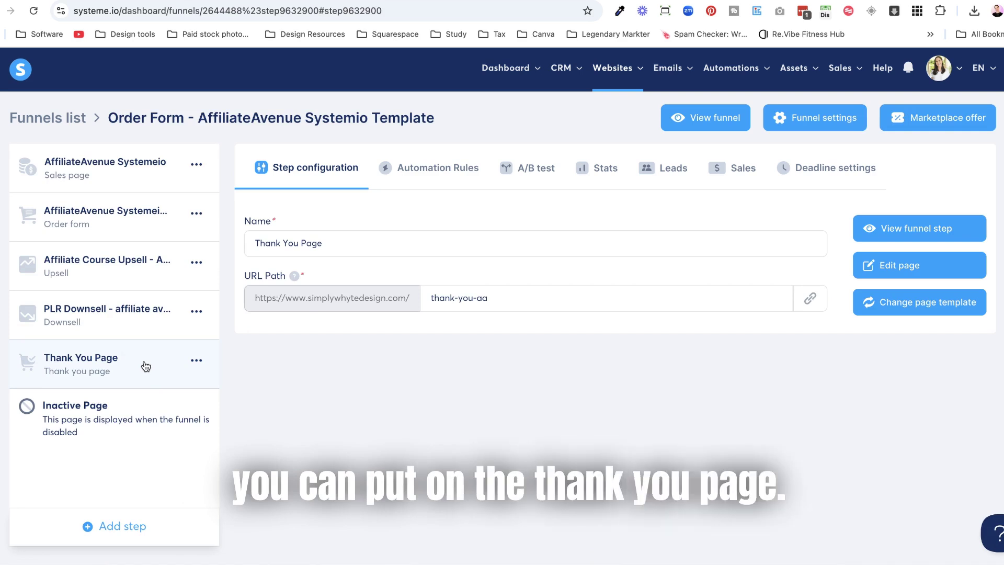
Open the New sale automation rule of the order form step and review its trigger, tag and email actions.
click(151, 230)
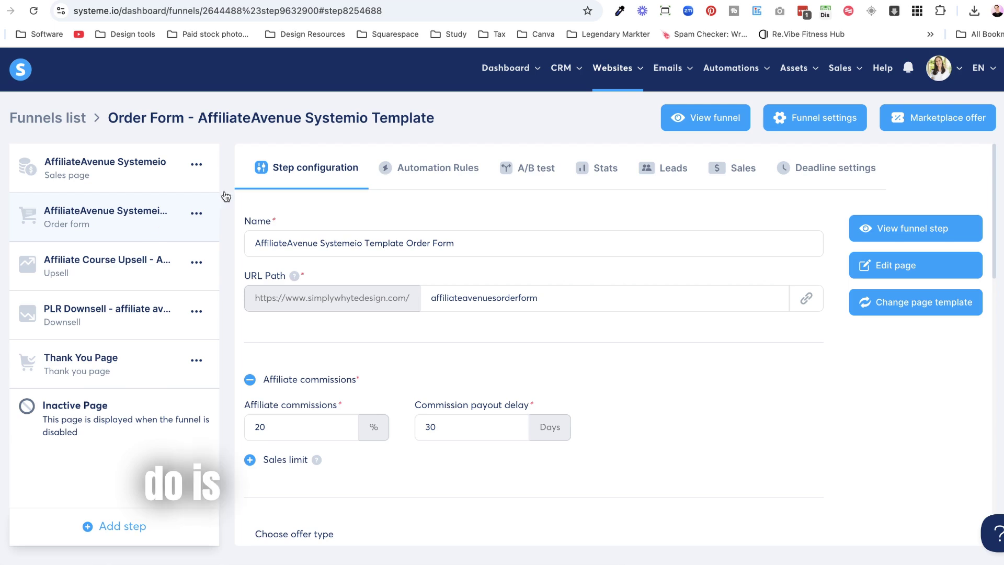
click(433, 168)
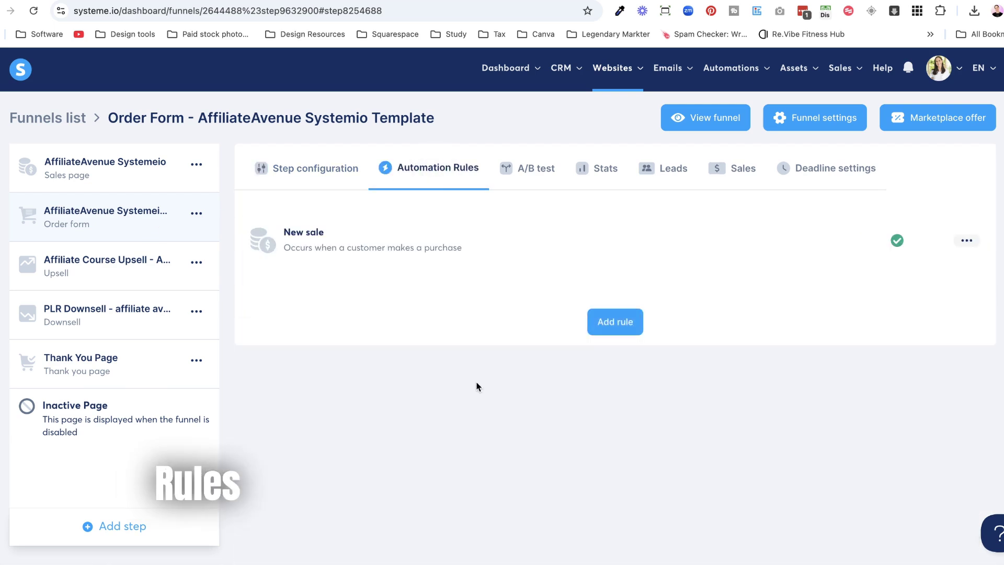
click(574, 246)
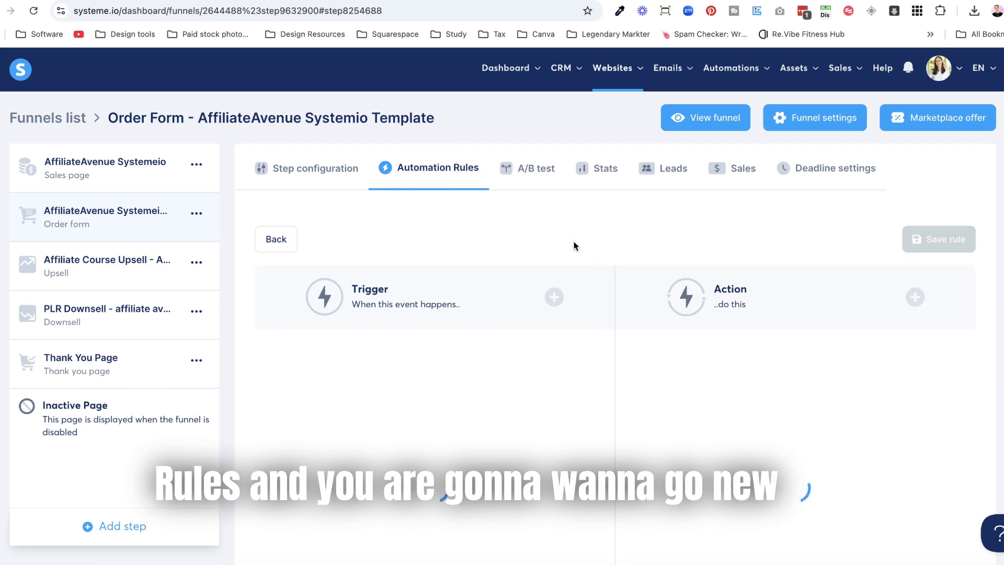
scroll(557, 406, down, 2)
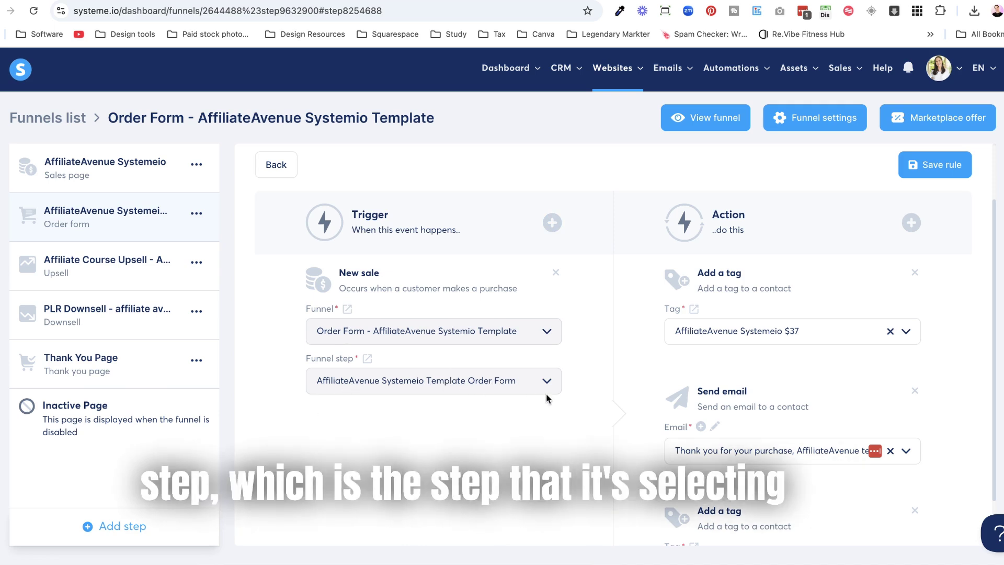
scroll(580, 394, down, 2)
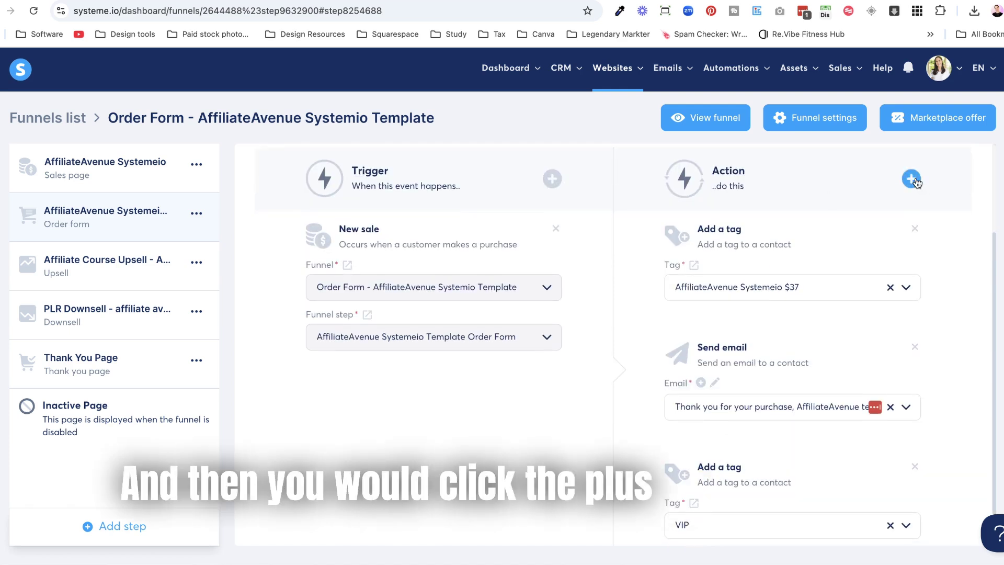
scroll(725, 231, down, 1)
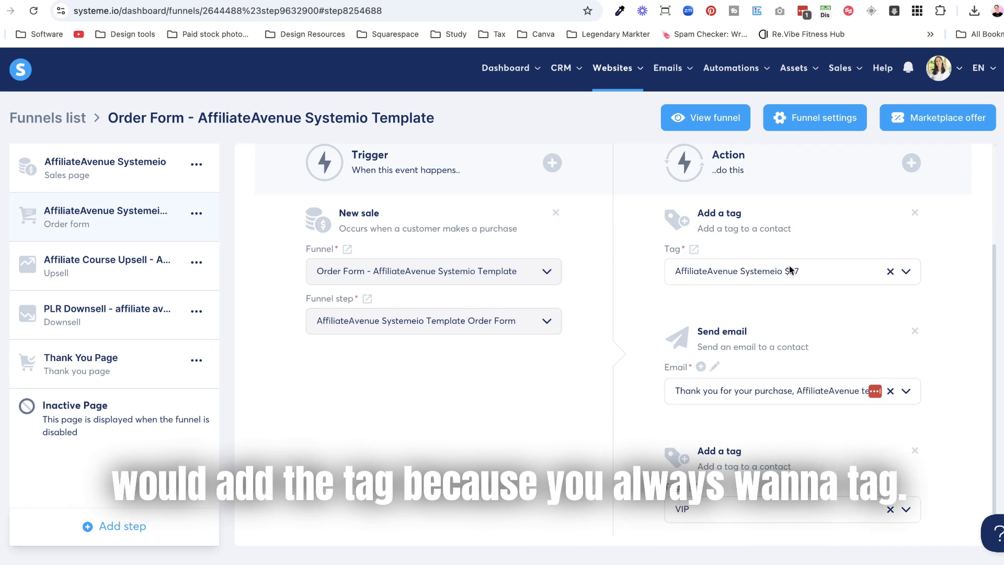
scroll(772, 269, down, 1)
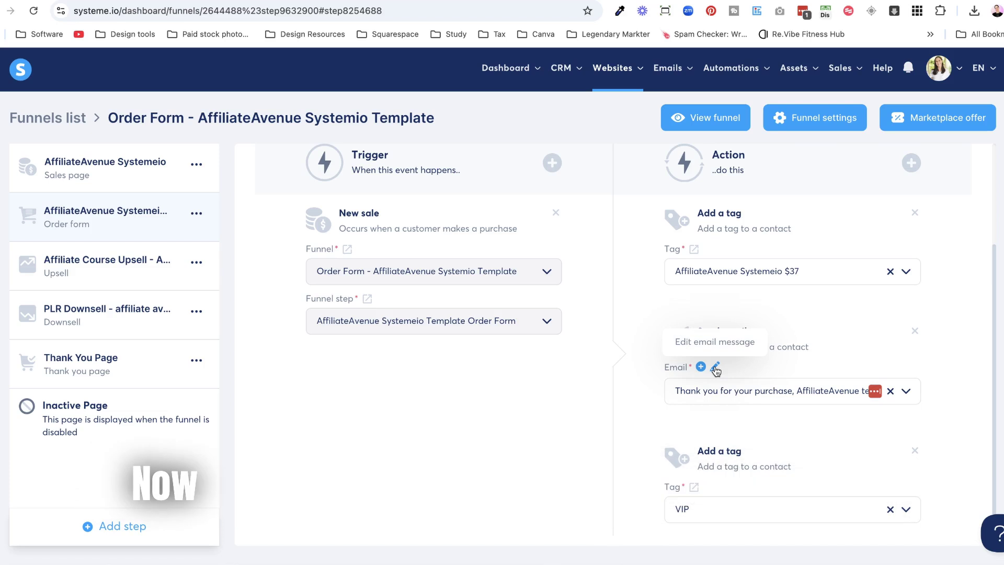
Review the body text and download links of the rule's purchase thank-you email, and return to the New sale rule.
click(716, 368)
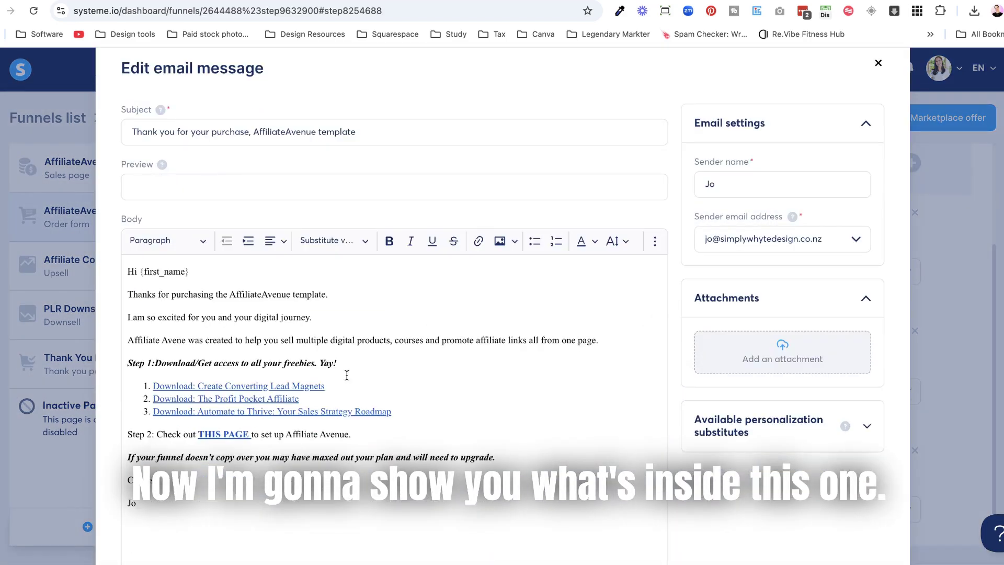
scroll(355, 143, down, 2)
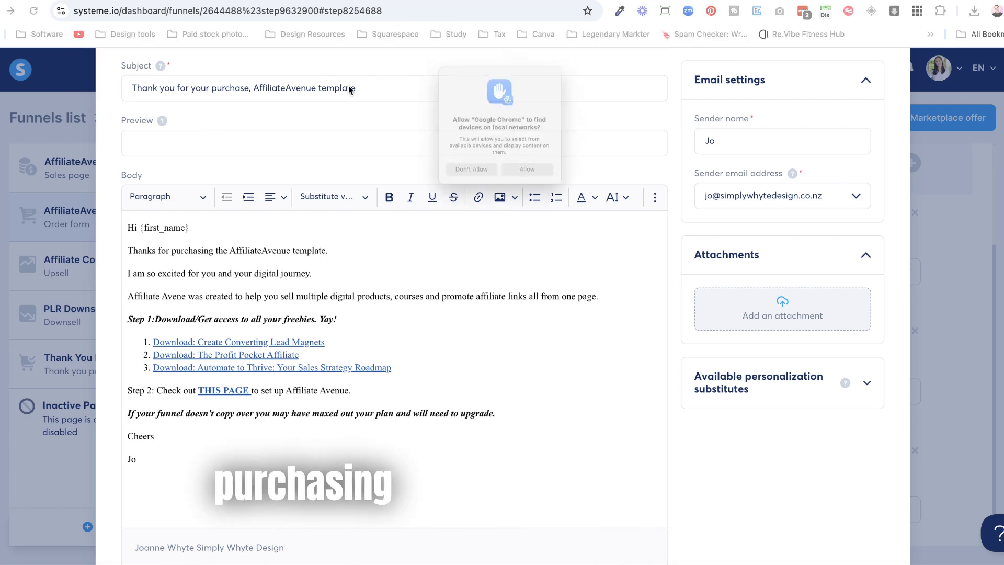
click(471, 184)
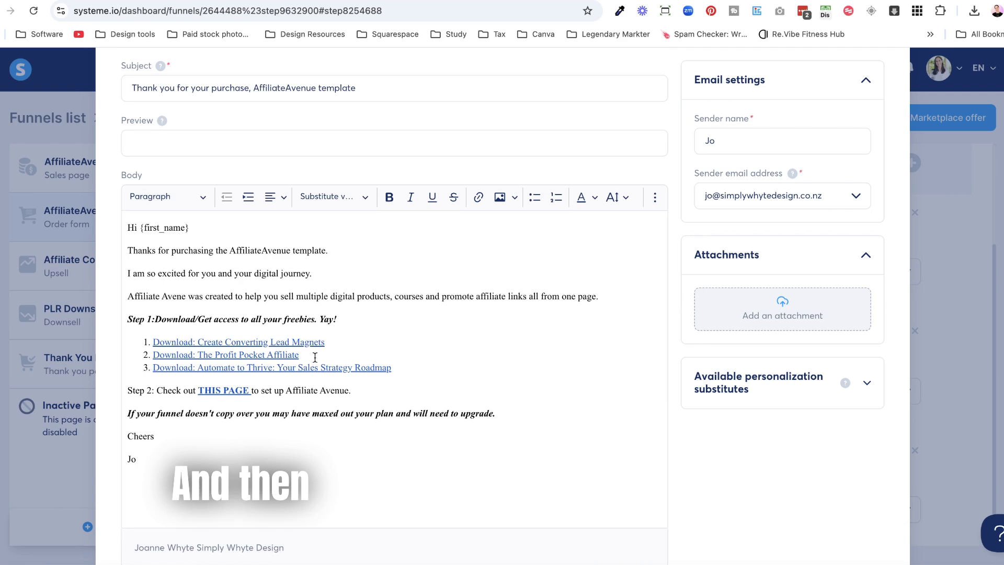
scroll(315, 357, down, 2)
drag(366, 272, 148, 212)
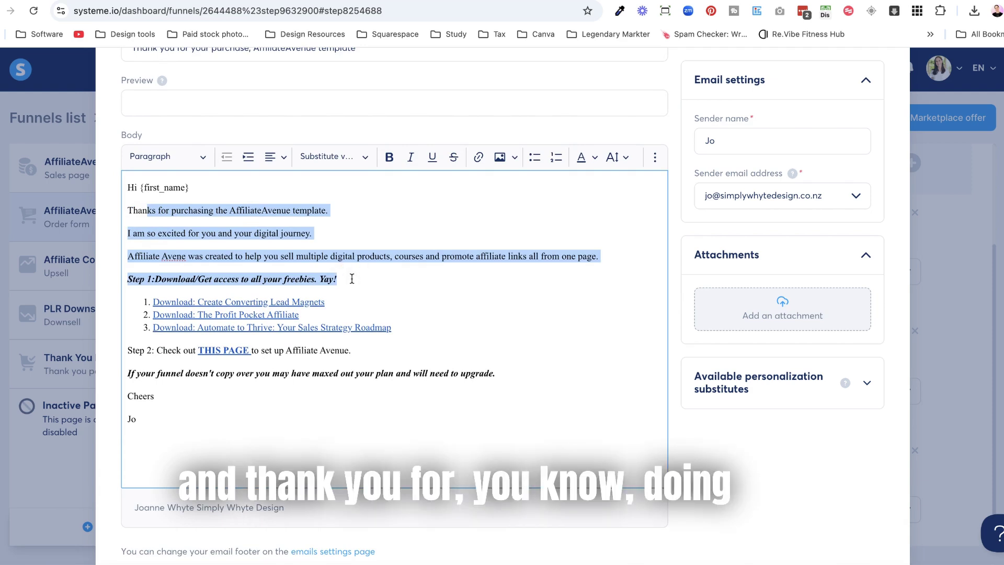
click(314, 277)
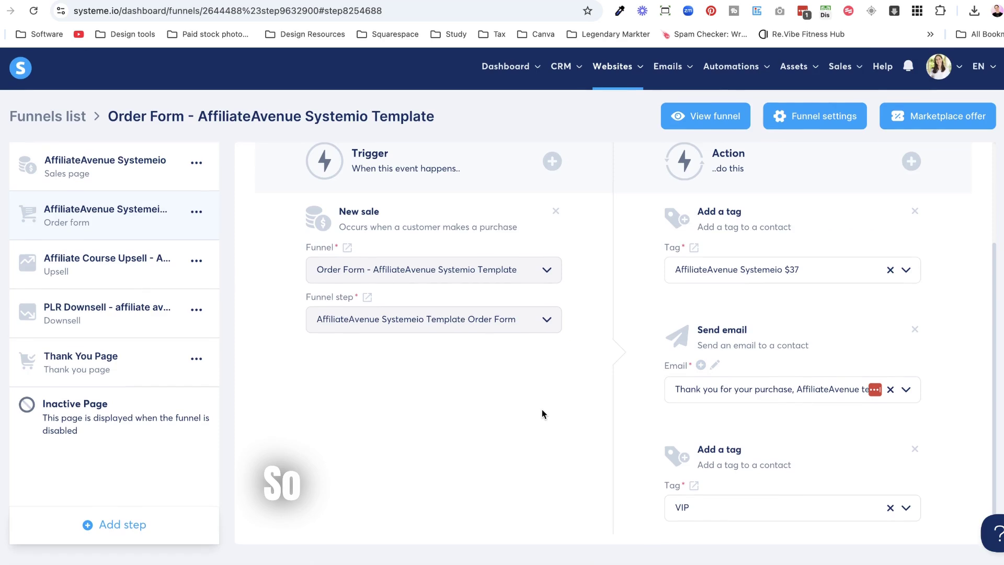
scroll(542, 415, up, 1)
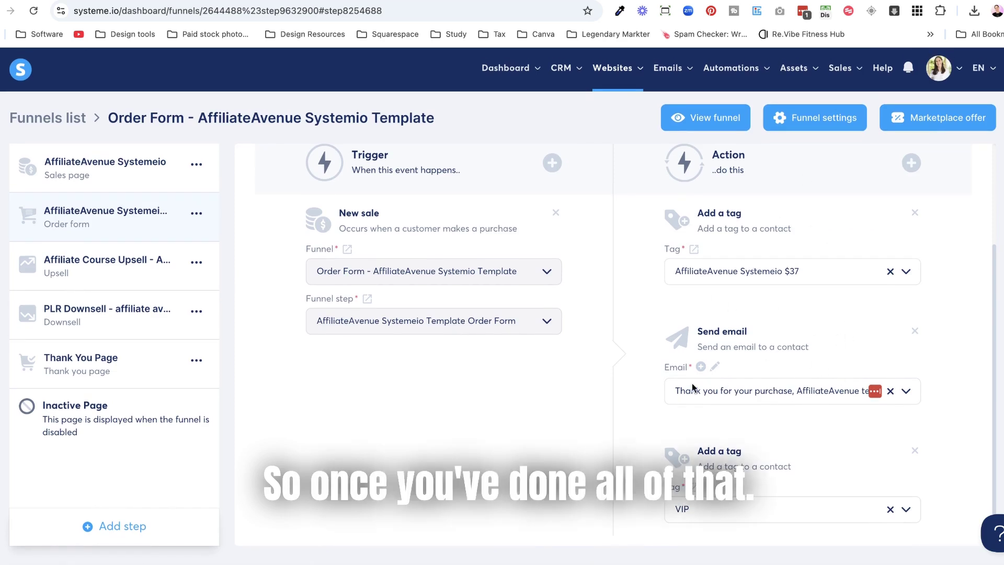
scroll(693, 386, up, 3)
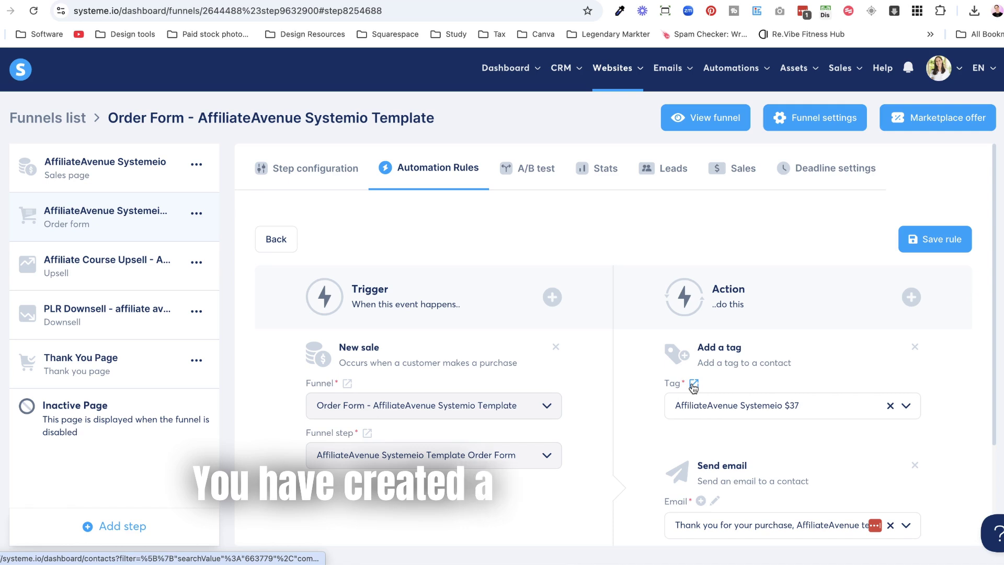